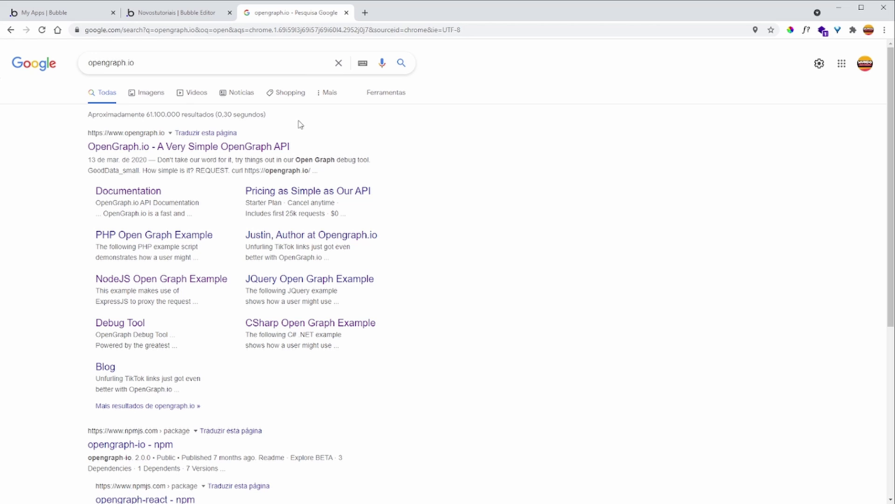
# - Open OpenGraph.io from the search results, register, and close the extra login tab after confirming the e-mail
pyautogui.click(183, 148)
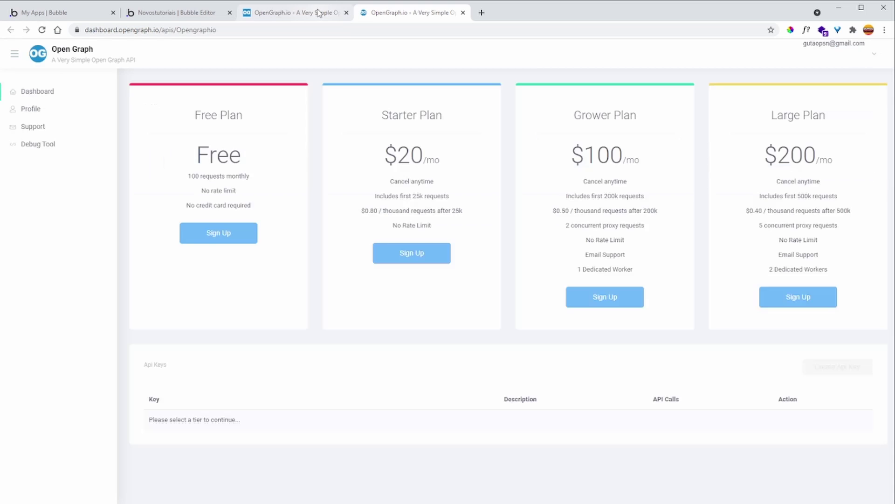
pyautogui.click(318, 13)
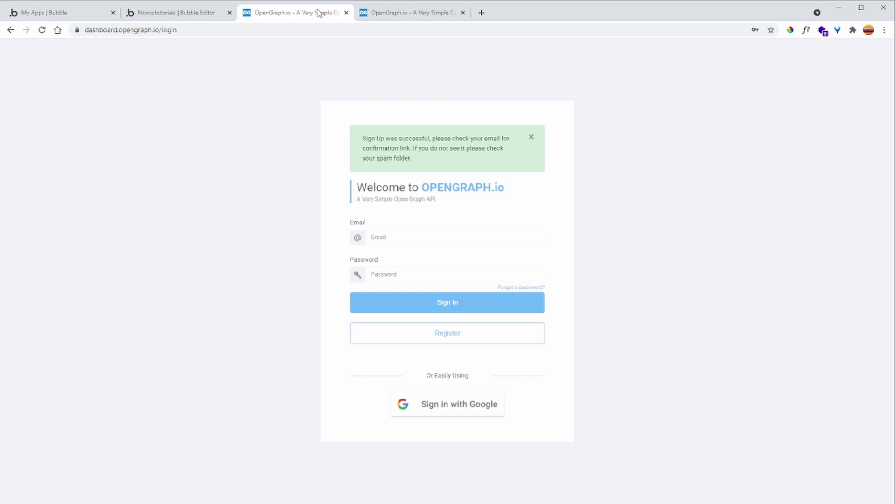
pyautogui.click(346, 12)
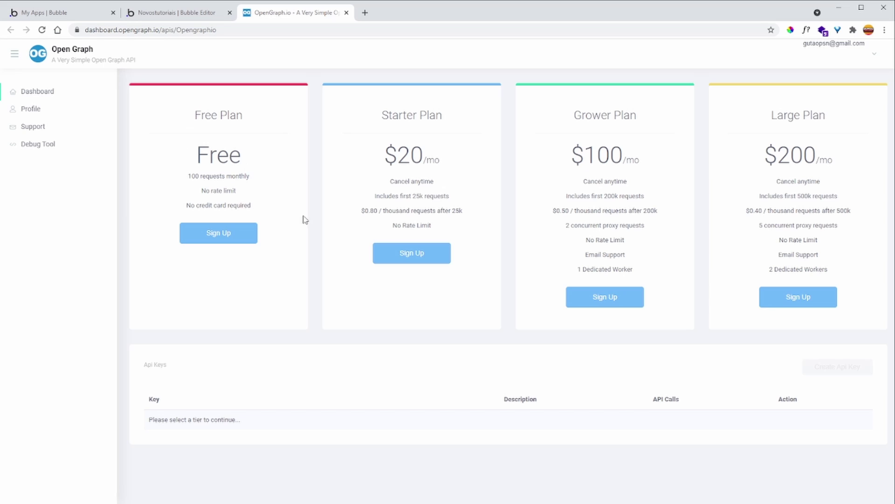
pyautogui.moveTo(188, 176); pyautogui.dragTo(256, 178)
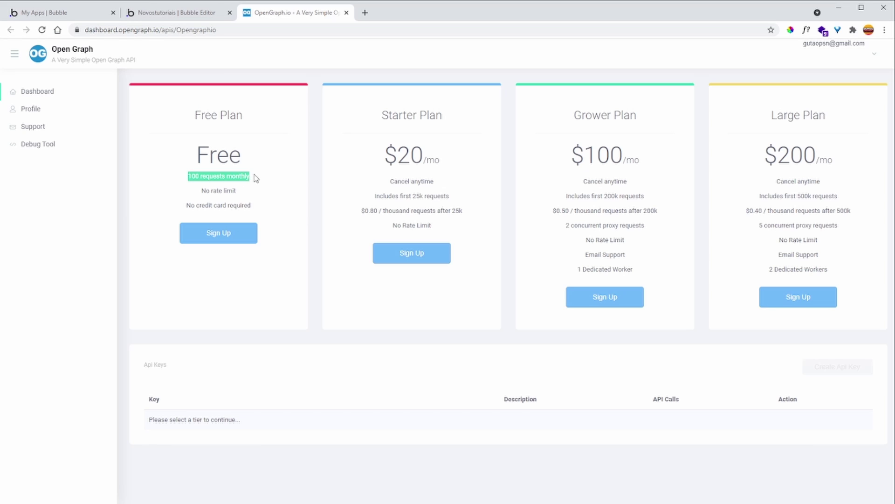
pyautogui.click(218, 188)
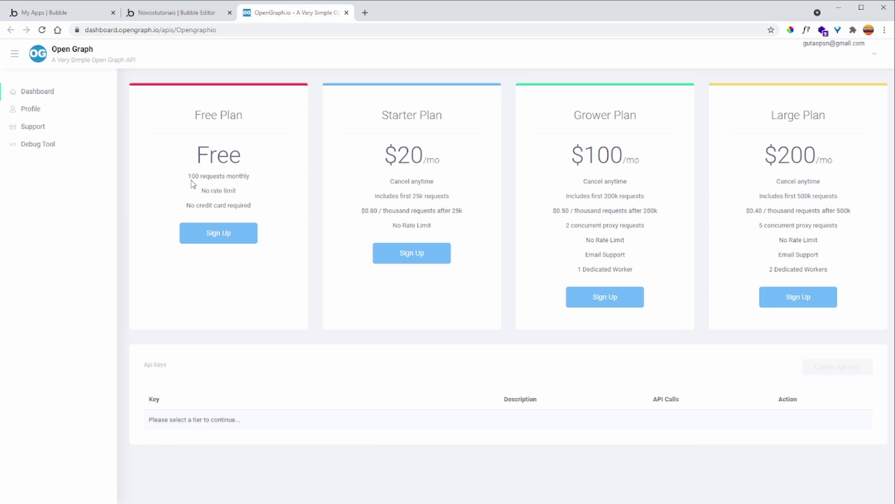
pyautogui.moveTo(191, 178); pyautogui.dragTo(247, 178)
pyautogui.click(227, 186)
pyautogui.moveTo(378, 196); pyautogui.dragTo(452, 197)
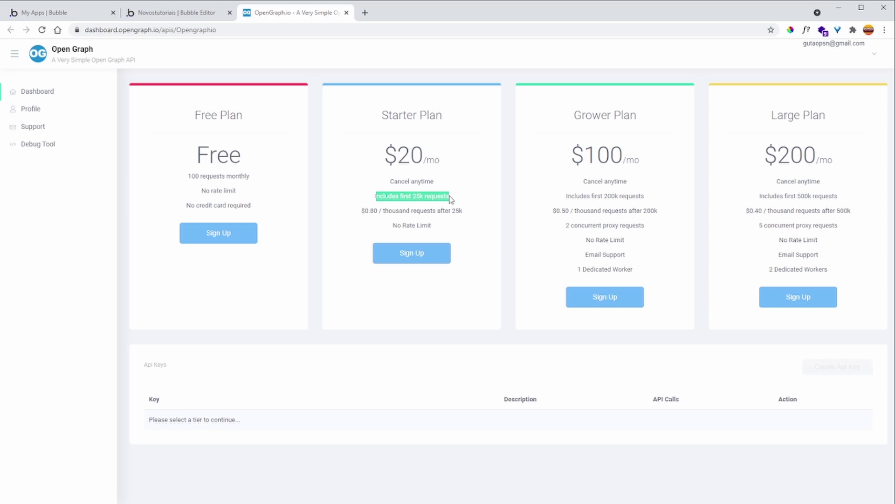
pyautogui.click(437, 211)
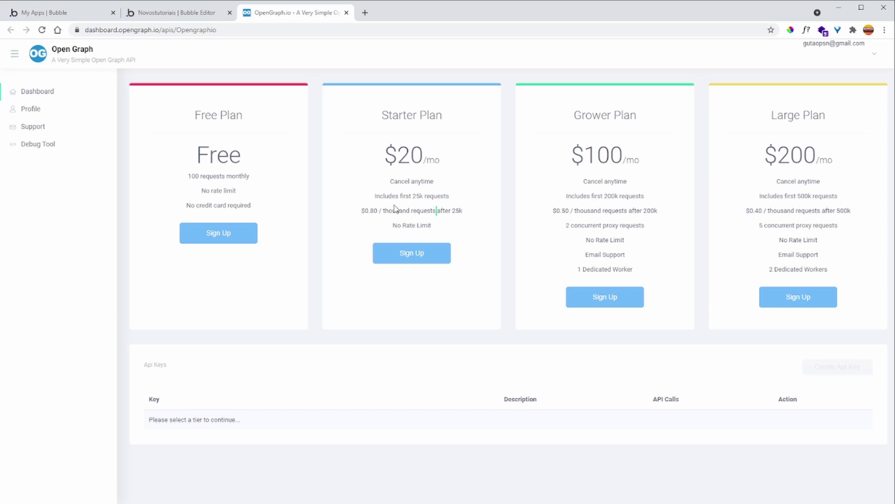
pyautogui.doubleClick(387, 211)
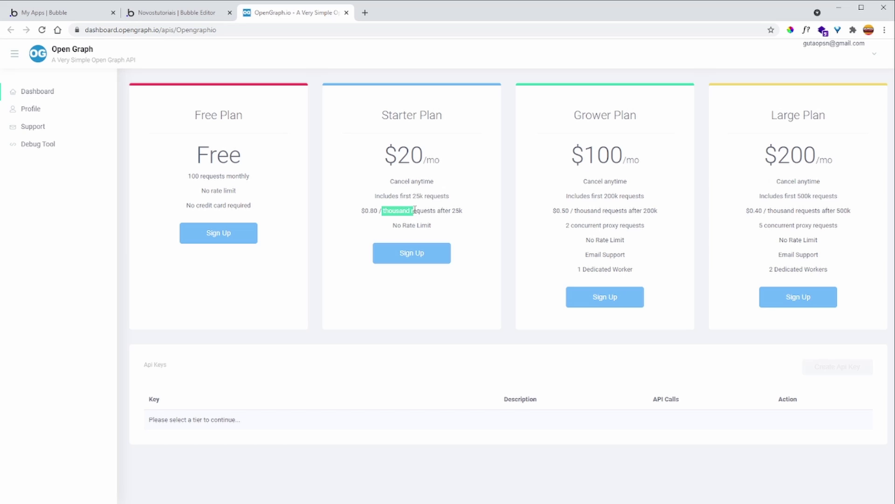
pyautogui.doubleClick(372, 211)
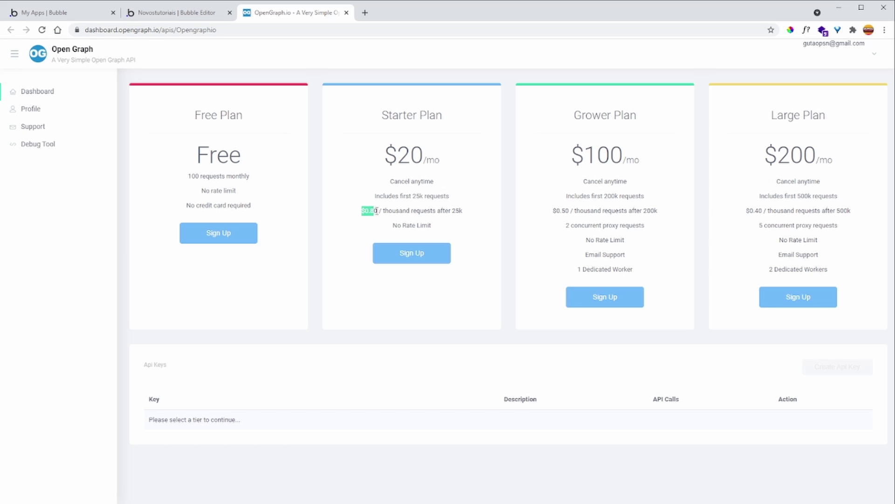
pyautogui.click(381, 187)
# - Sign up for the OpenGraph.io Free Plan and copy the issued defaultKey API key
pyautogui.click(196, 233)
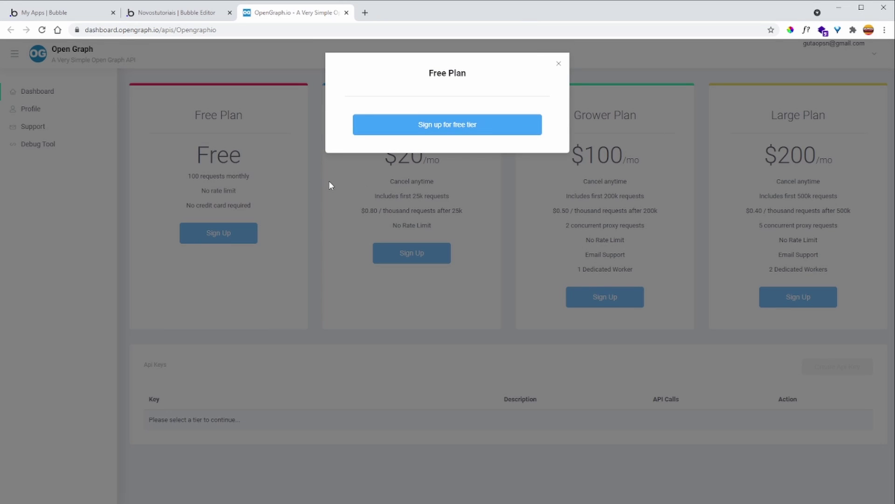
pyautogui.click(410, 132)
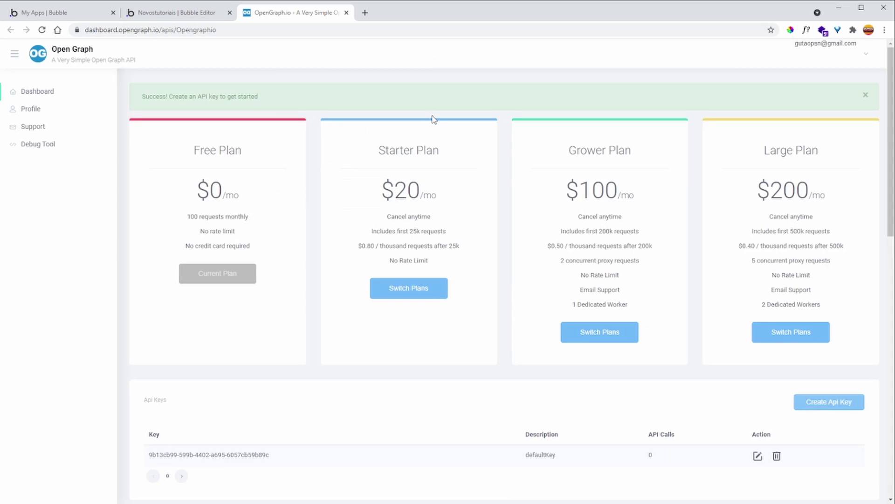
pyautogui.scroll(-2, 399, 390)
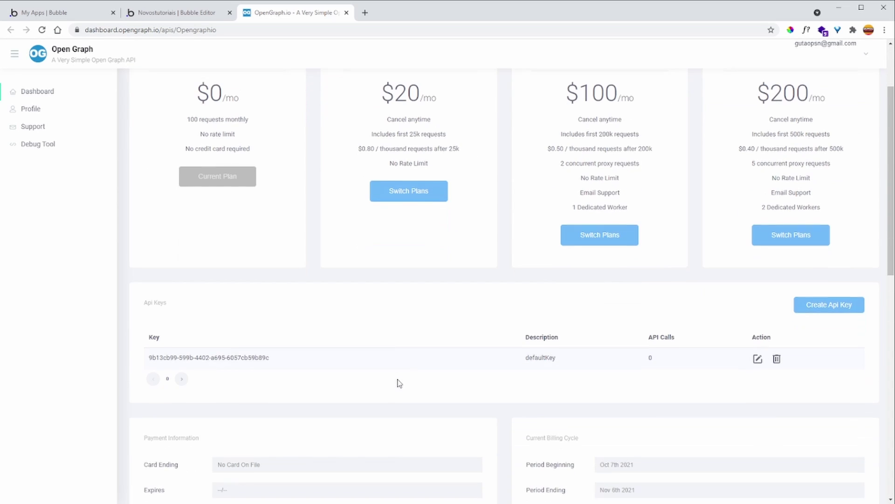
pyautogui.tripleClick(260, 358)
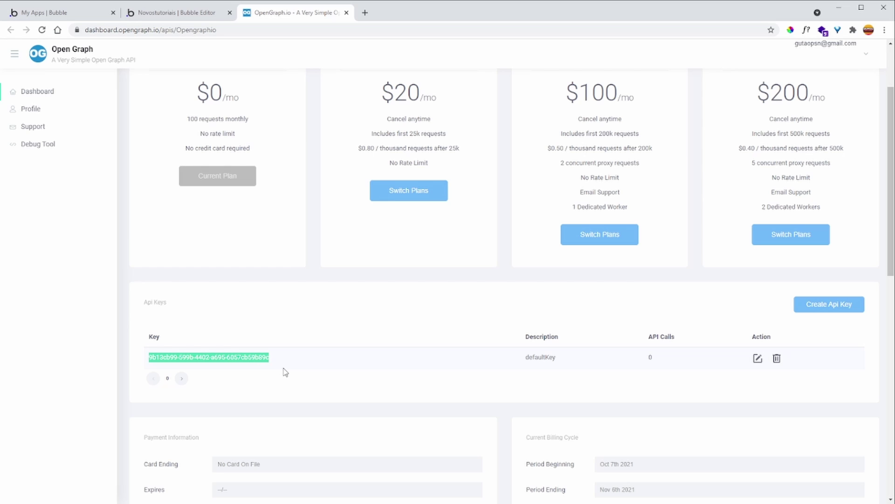
pyautogui.click(141, 12)
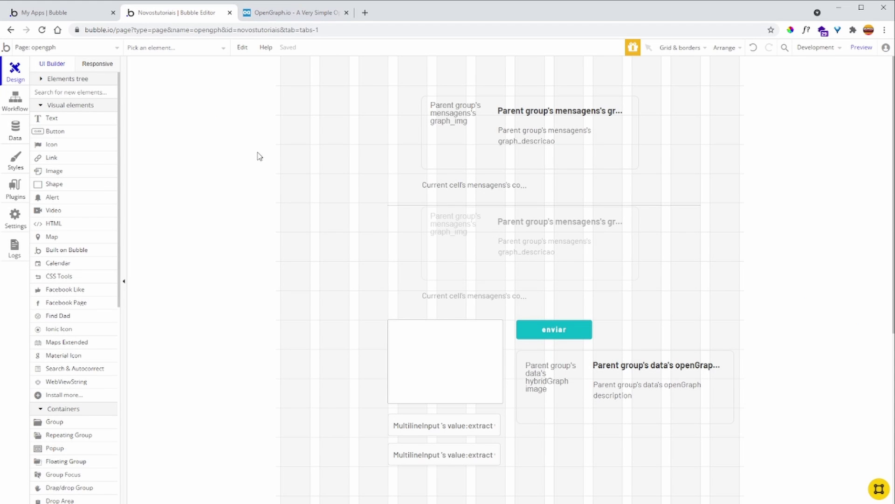
# - In the API Connector plugin, add a trial API with a call, then delete it again
pyautogui.click(15, 189)
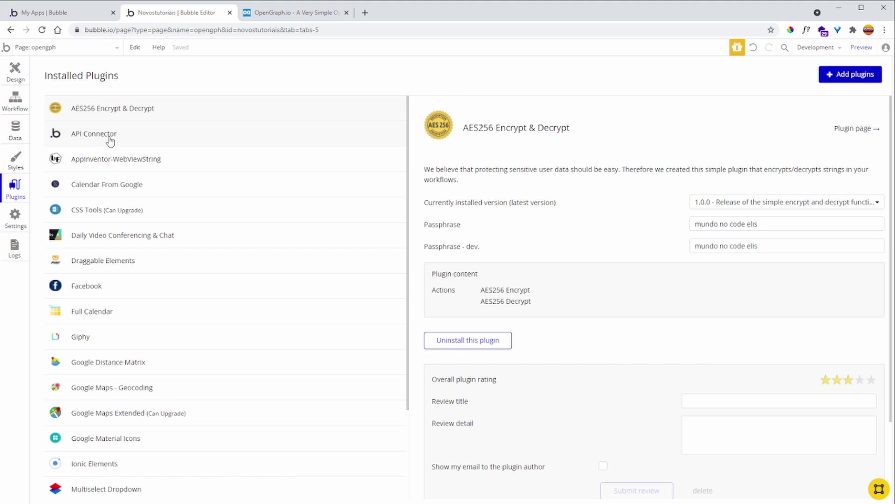
pyautogui.click(109, 138)
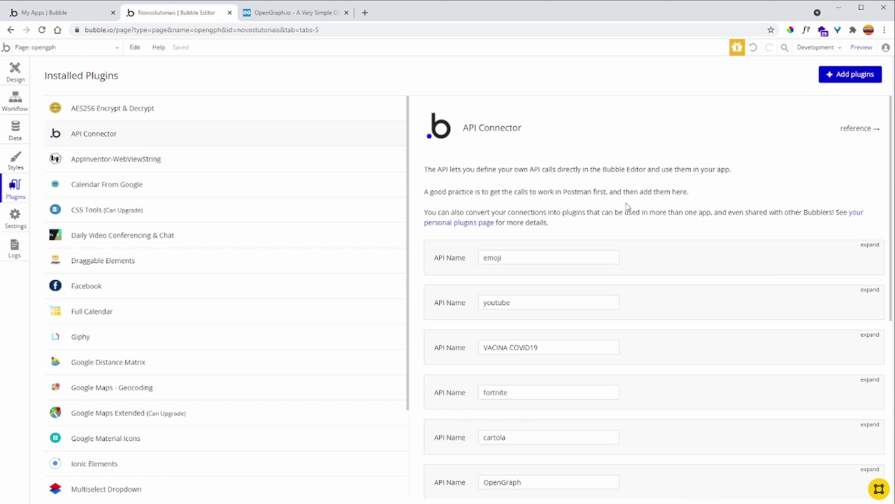
pyautogui.scroll(-5, 629, 204)
pyautogui.scroll(-1, 629, 203)
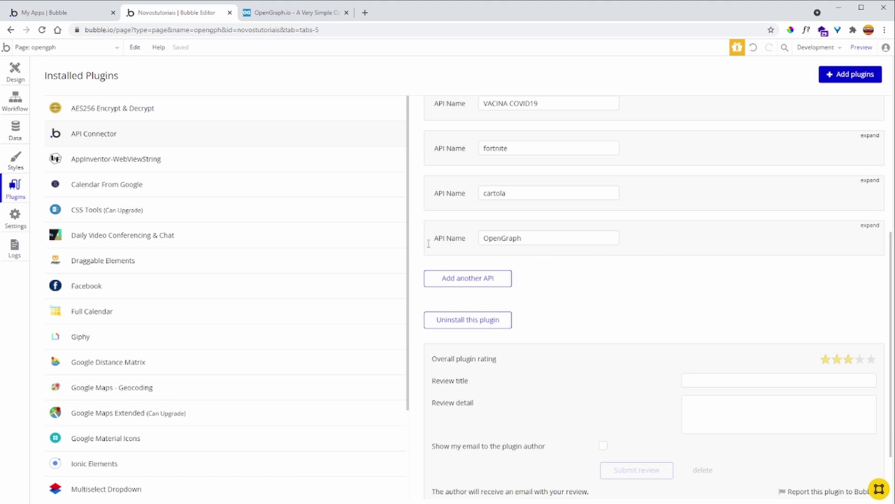
pyautogui.click(478, 278)
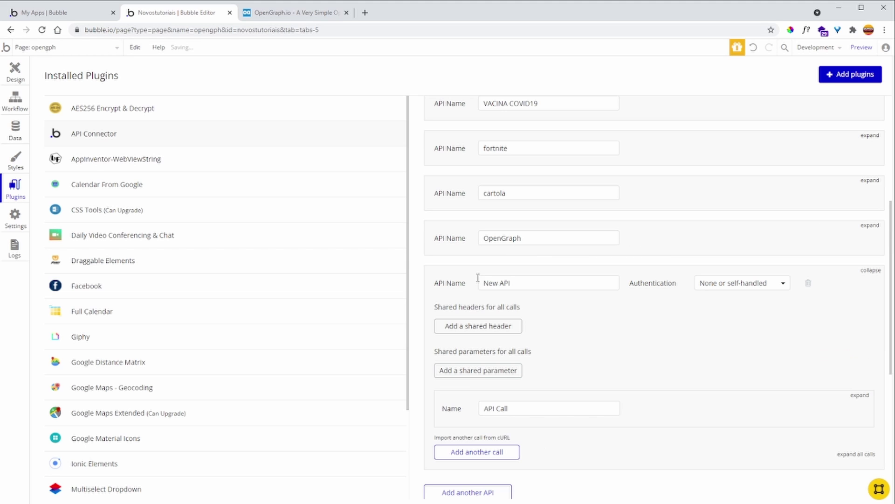
pyautogui.click(530, 281)
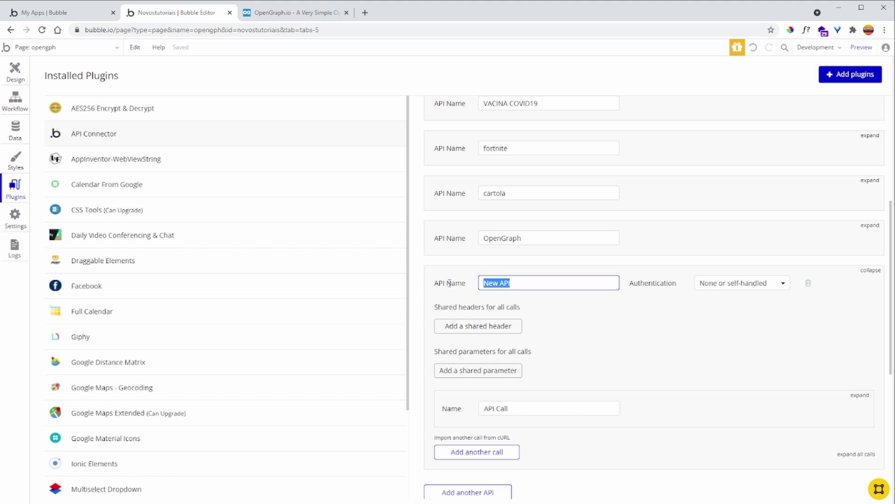
pyautogui.click(861, 394)
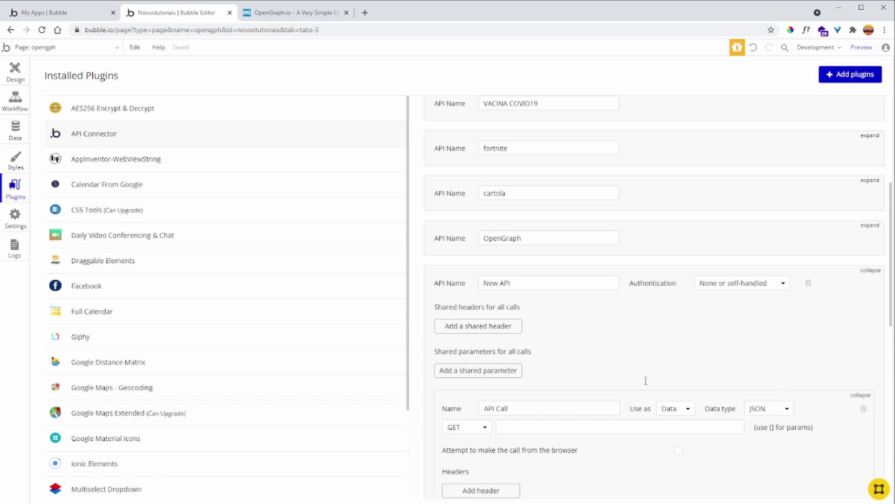
pyautogui.scroll(-2, 520, 350)
pyautogui.click(541, 309)
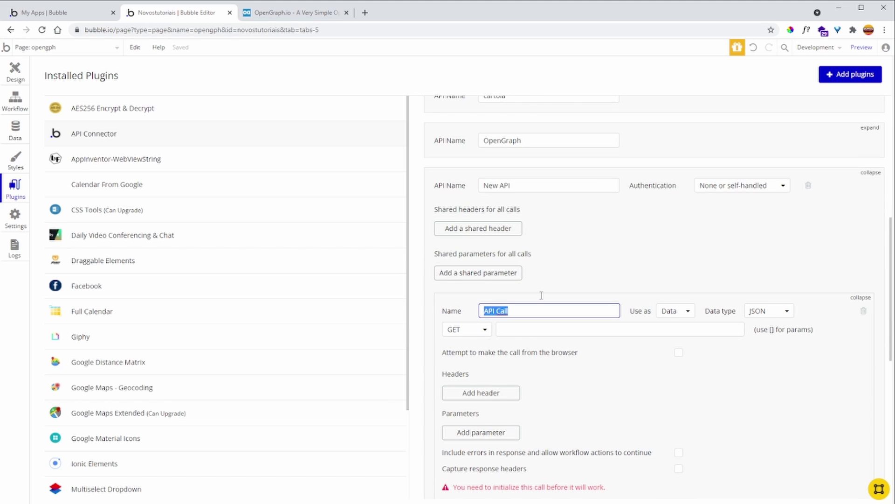
pyautogui.click(808, 185)
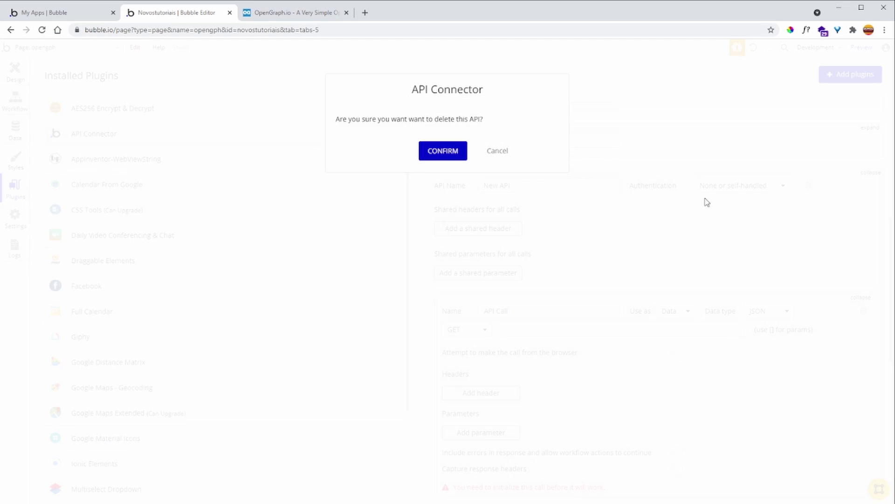
pyautogui.click(427, 152)
pyautogui.scroll(2, 711, 256)
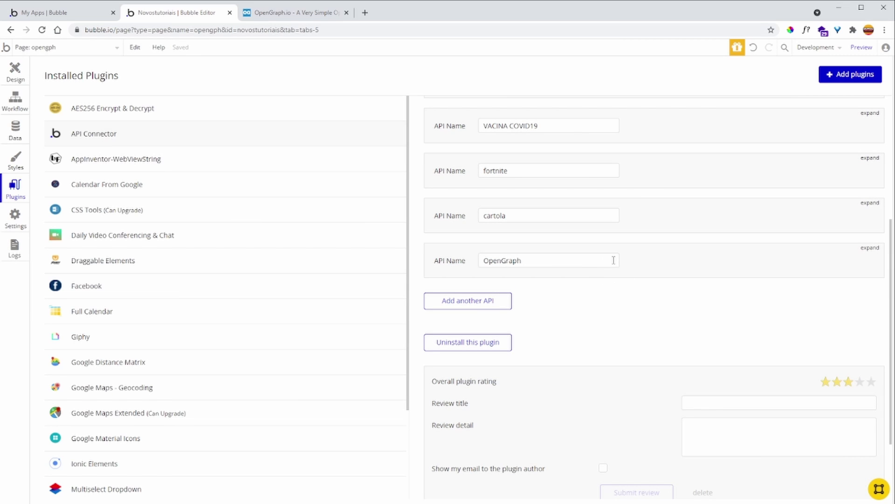
# - Expand the existing OpenGraph API's data call to review its GET URL, url parameter and app_id header
pyautogui.click(871, 248)
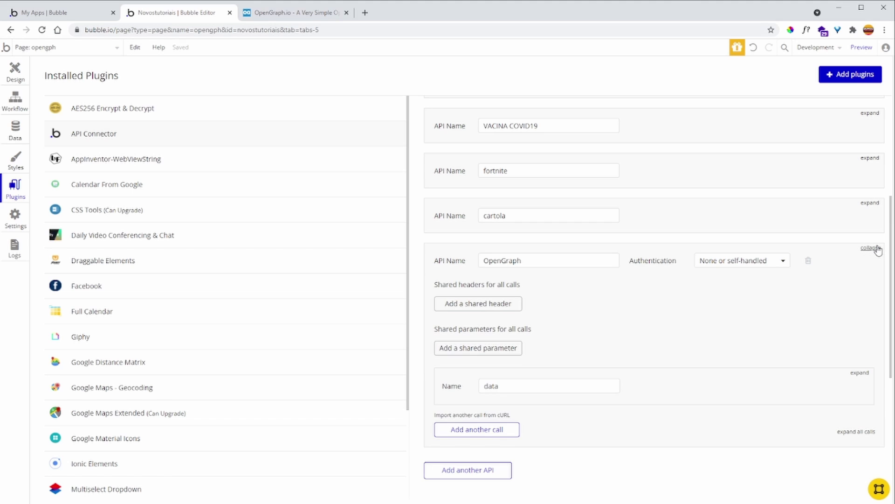
pyautogui.scroll(-1, 595, 337)
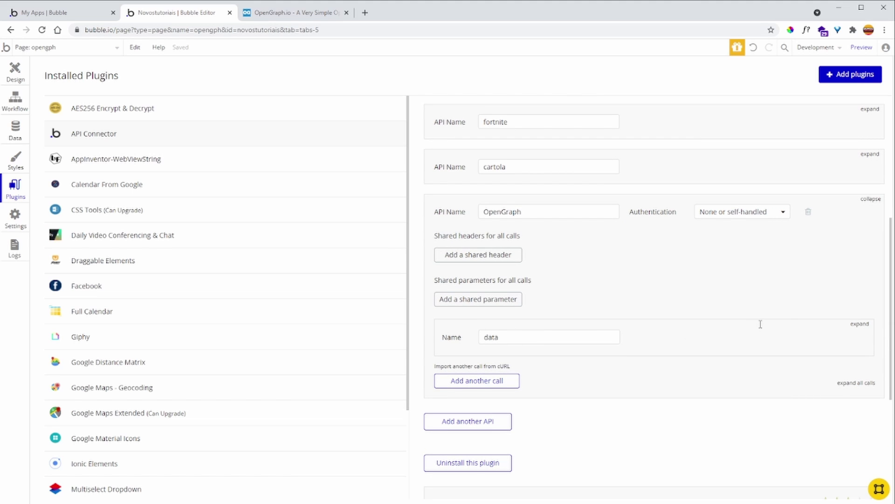
pyautogui.click(860, 324)
pyautogui.scroll(-1, 617, 278)
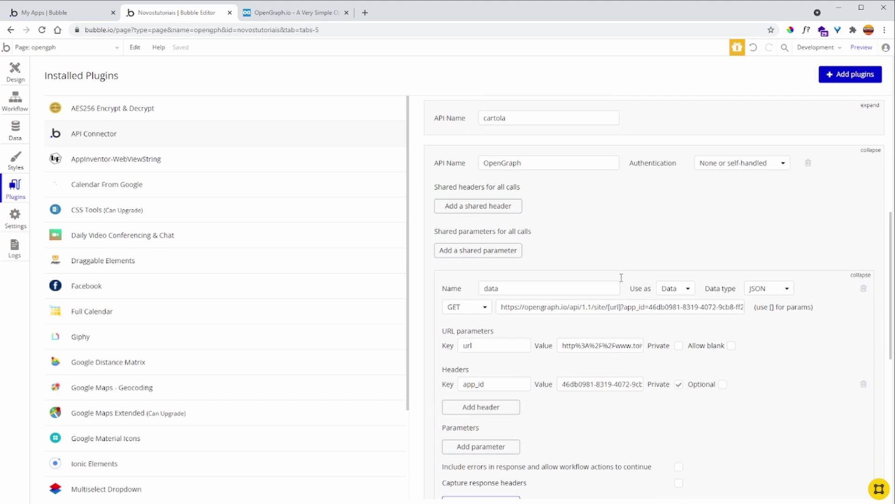
pyautogui.scroll(-1, 562, 223)
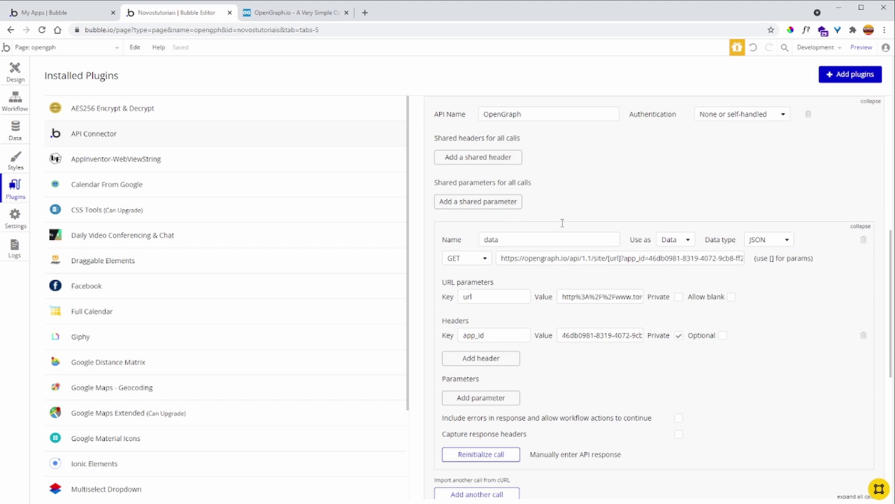
pyautogui.scroll(-1, 570, 202)
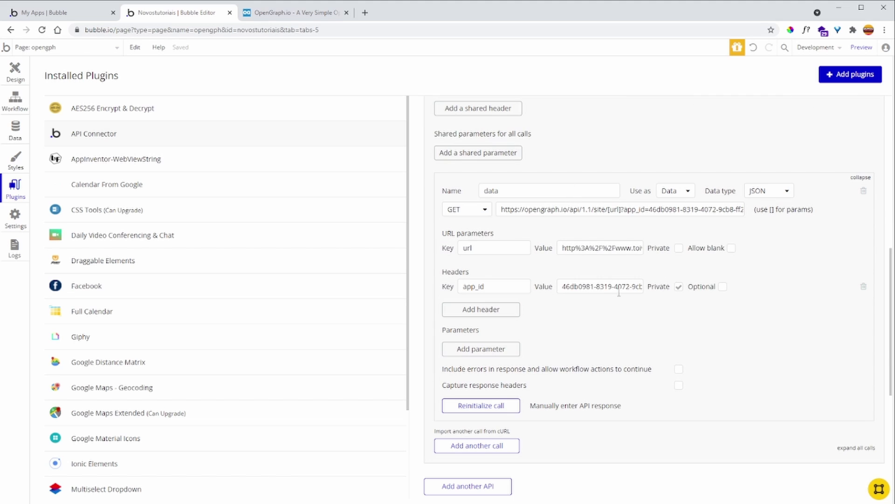
# - Scroll the OpenGraph.io dashboard back to its top and open a new Google browser tab
pyautogui.click(274, 14)
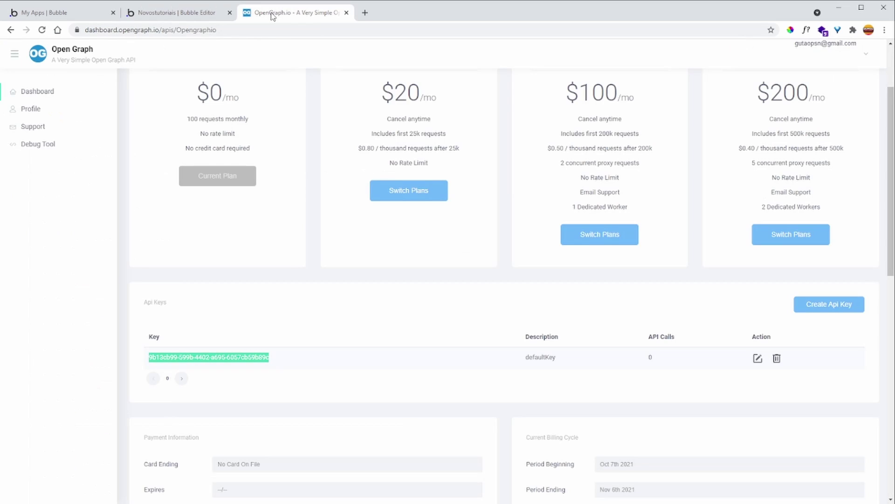
pyautogui.click(155, 319)
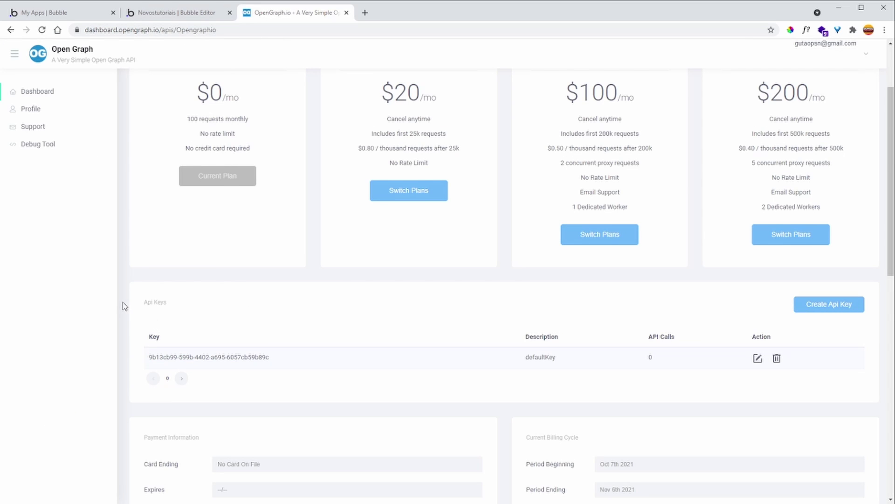
pyautogui.scroll(-6, 122, 301)
pyautogui.scroll(8, 129, 308)
pyautogui.scroll(1, 132, 310)
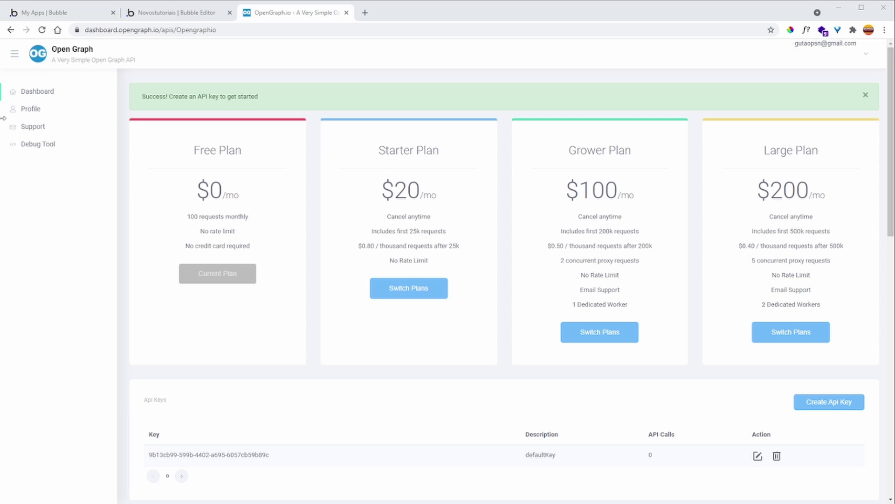
pyautogui.click(365, 13)
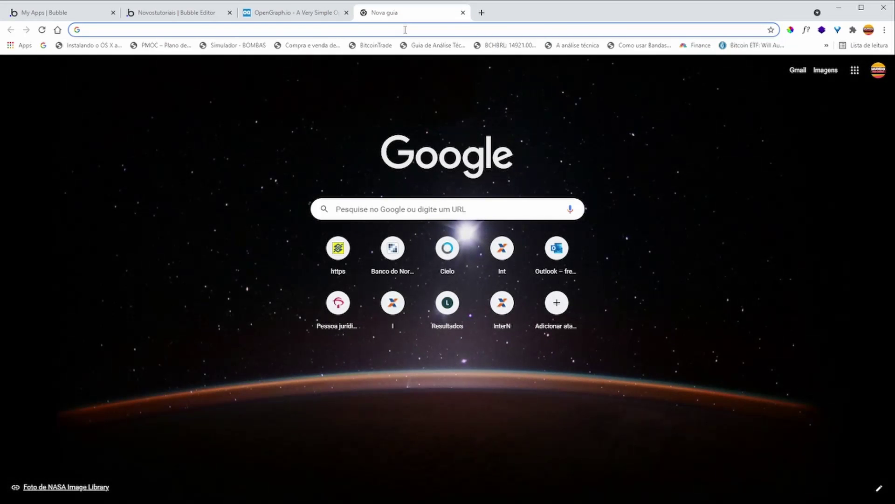
# - Load the Notion lesson page 'Trazendo dados de sites via API OPENGRAPH.IO' from the pasted address
pyautogui.write('https://alkaline-reward-b8a.notion.site/Trazendo-dados-de-sites-via-API-OPENGRAPH-IO-cb8e845138f34199b4b0e163886f0225')
pyautogui.press('Return')
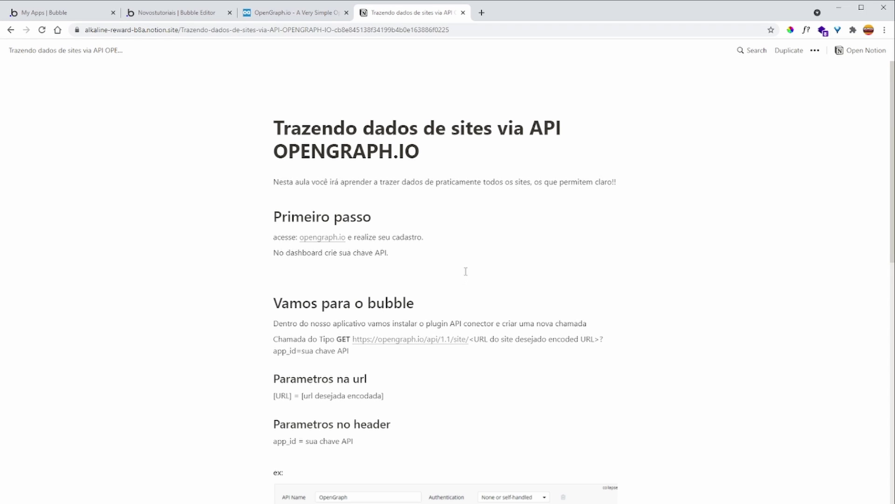
pyautogui.click(261, 14)
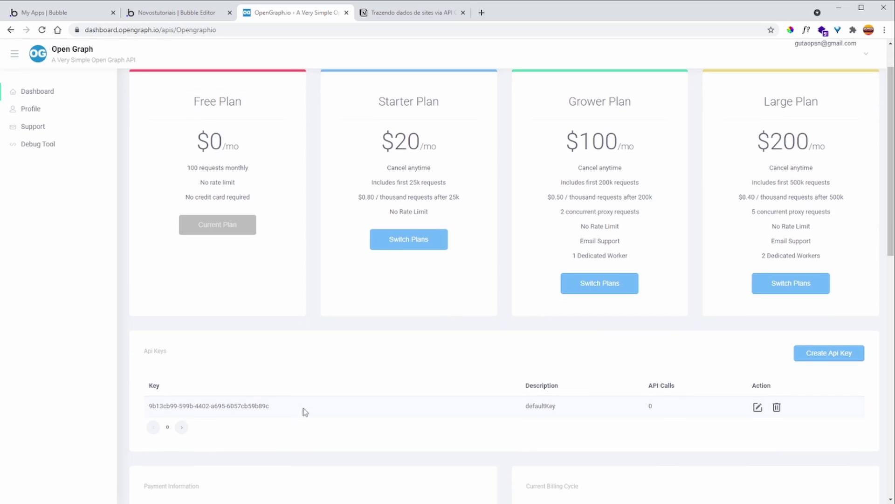
pyautogui.click(405, 15)
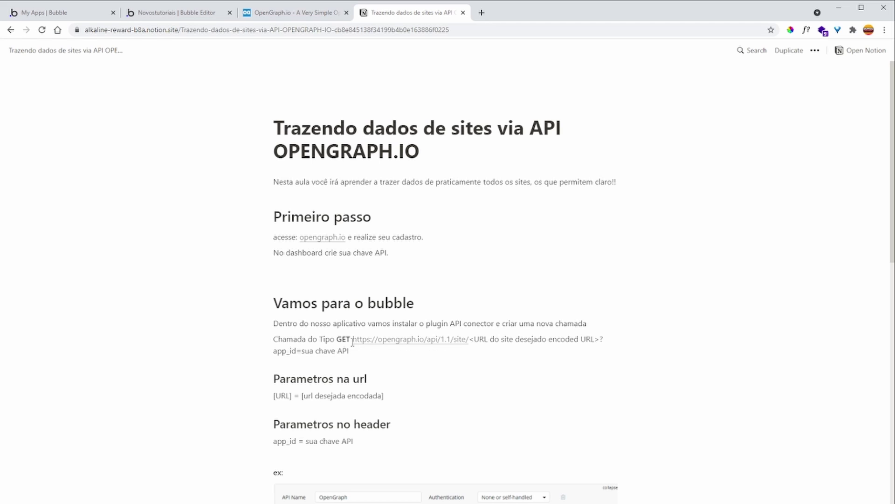
# - Study the lesson's OpenGraph.io endpoint and the 'sua chave API' placeholder after app_id, with enlarged text
pyautogui.moveTo(352, 343); pyautogui.dragTo(470, 339)
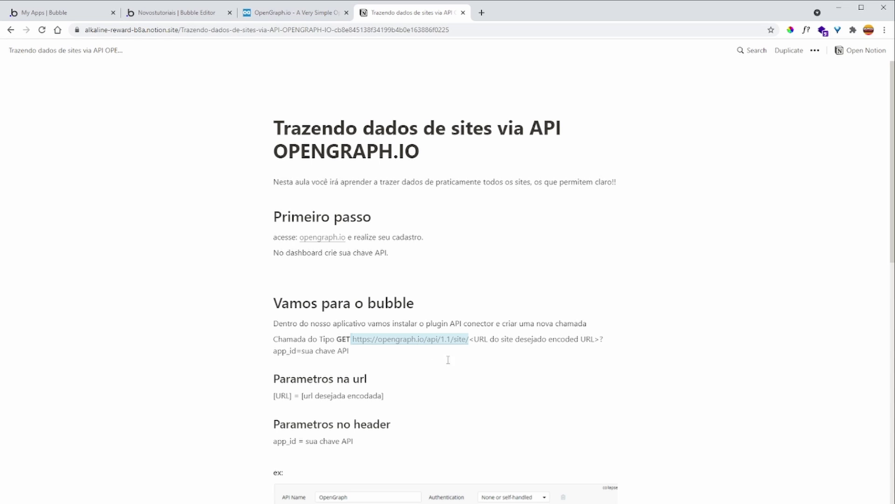
pyautogui.hotkey('ctrl', '+')
pyautogui.hotkey('ctrl', '+')
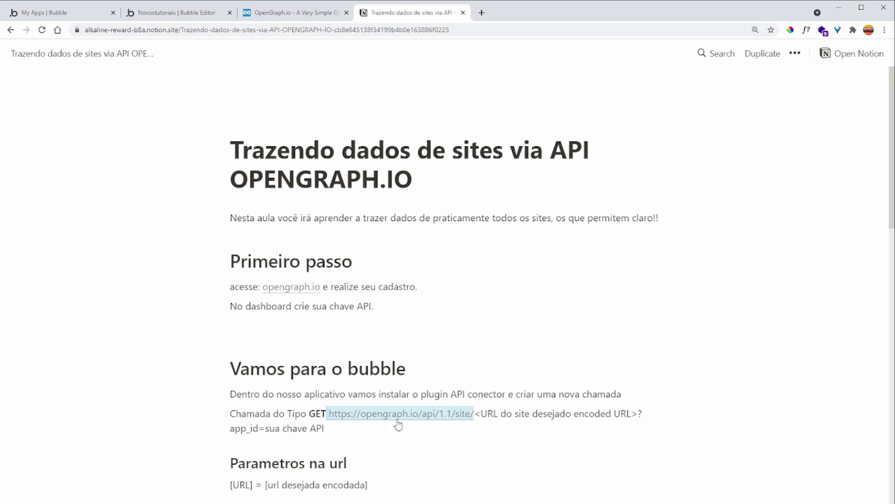
pyautogui.click(435, 427)
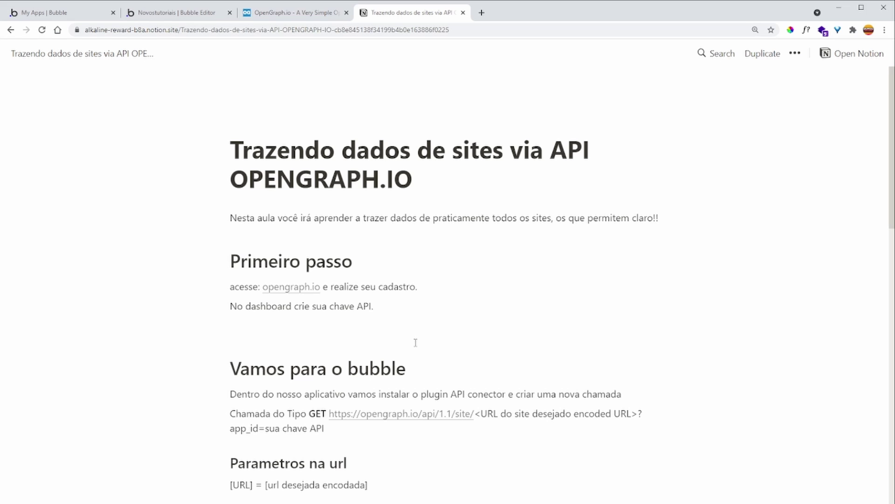
pyautogui.scroll(-1, 411, 325)
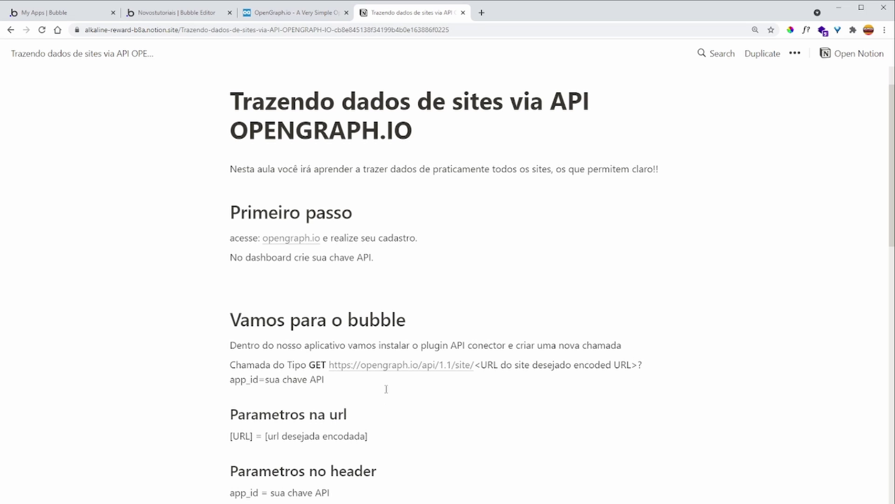
pyautogui.moveTo(232, 379); pyautogui.dragTo(328, 382)
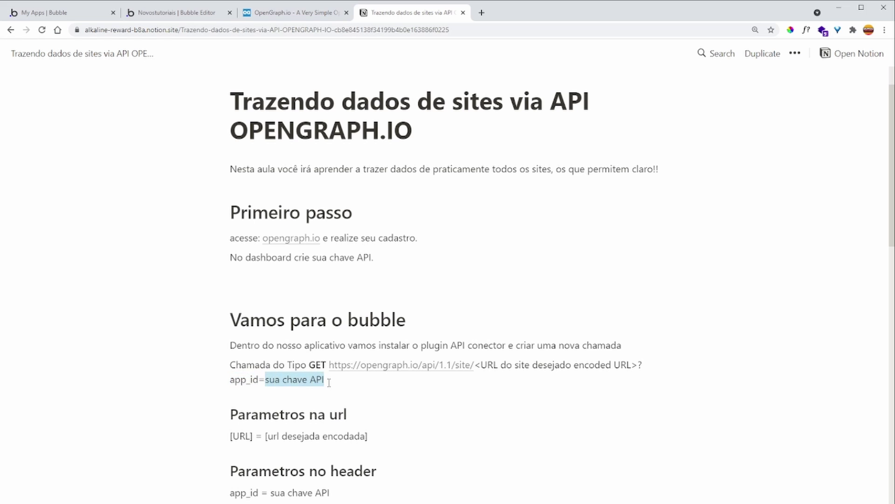
pyautogui.click(328, 383)
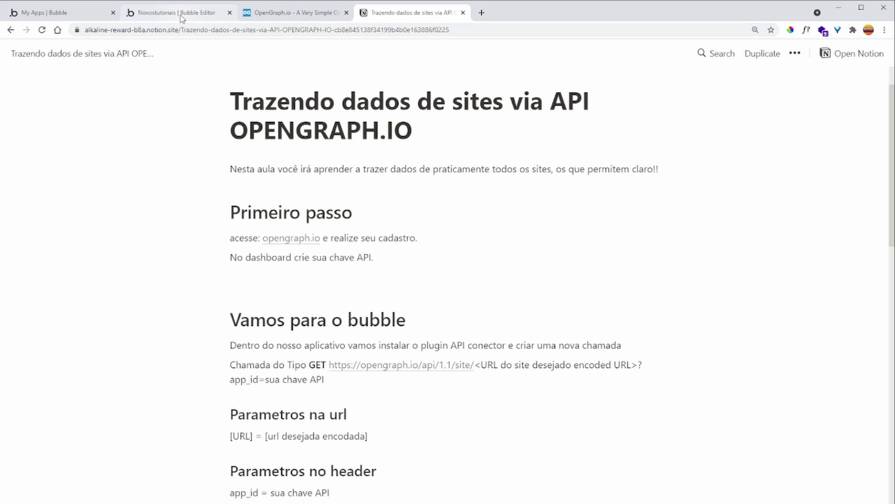
pyautogui.click(206, 13)
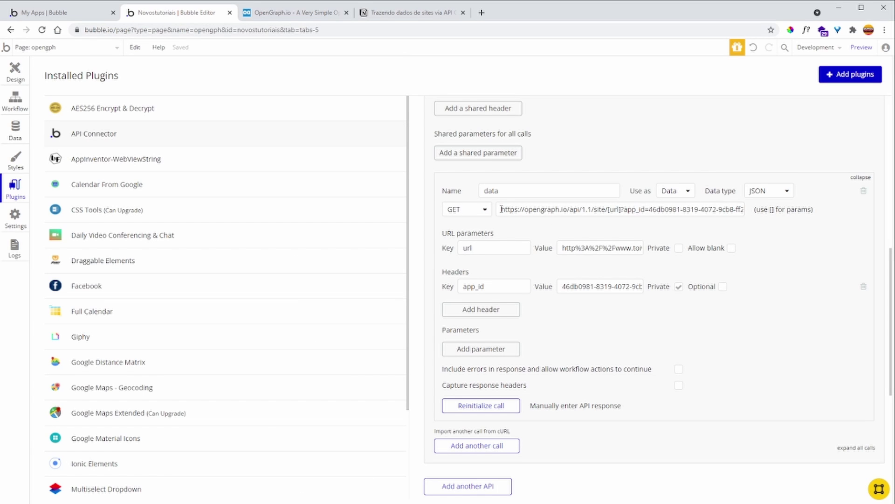
# - Inspect the call URL's base endpoint and the encoded url parameter value
pyautogui.moveTo(501, 209); pyautogui.dragTo(607, 210)
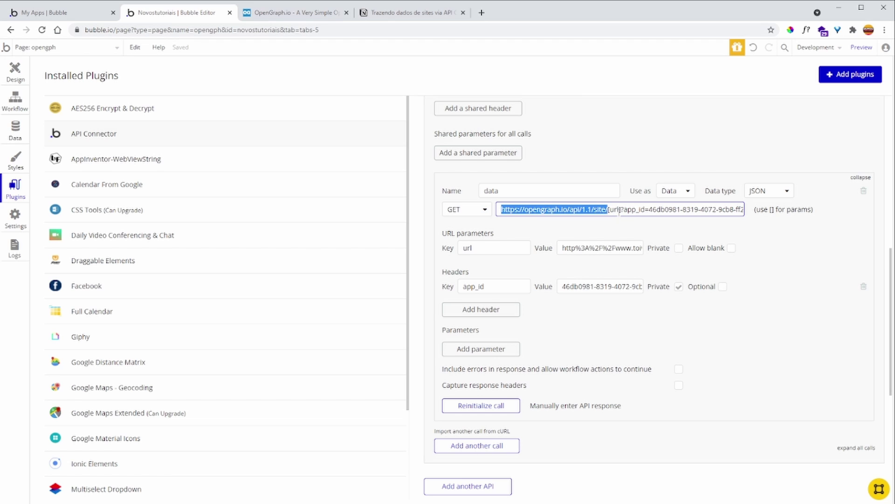
pyautogui.click(621, 211)
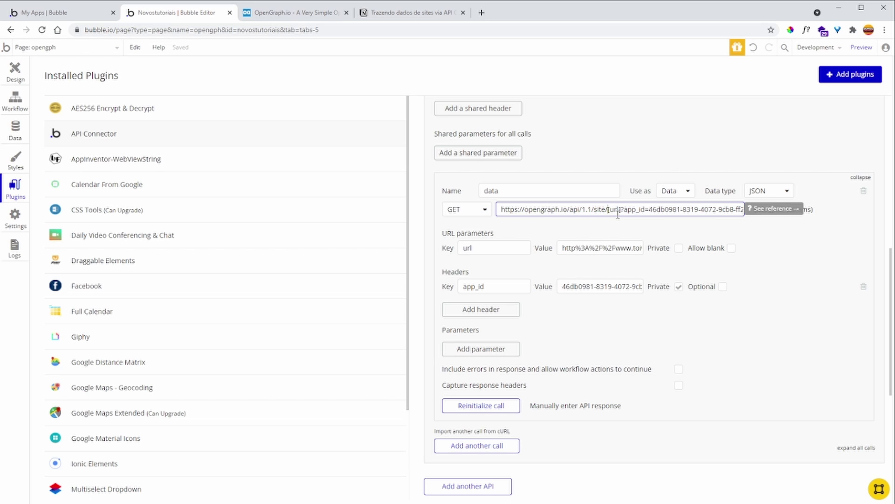
pyautogui.click(482, 247)
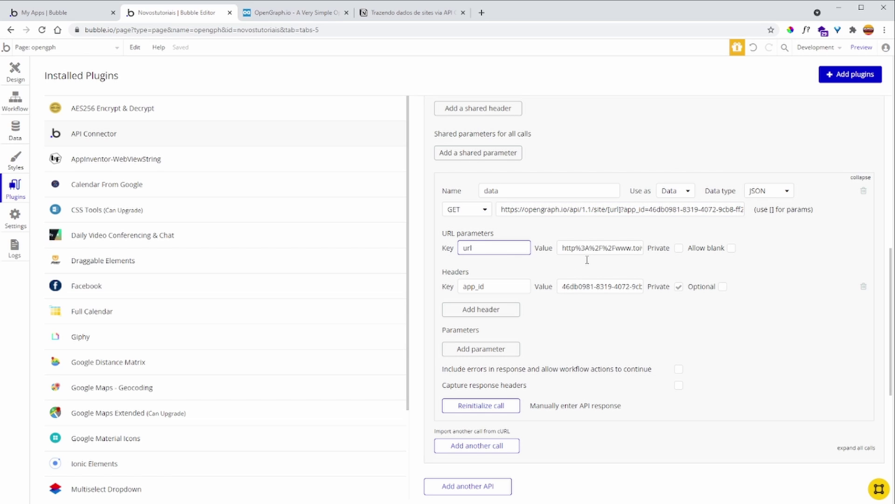
pyautogui.moveTo(564, 248); pyautogui.dragTo(648, 246)
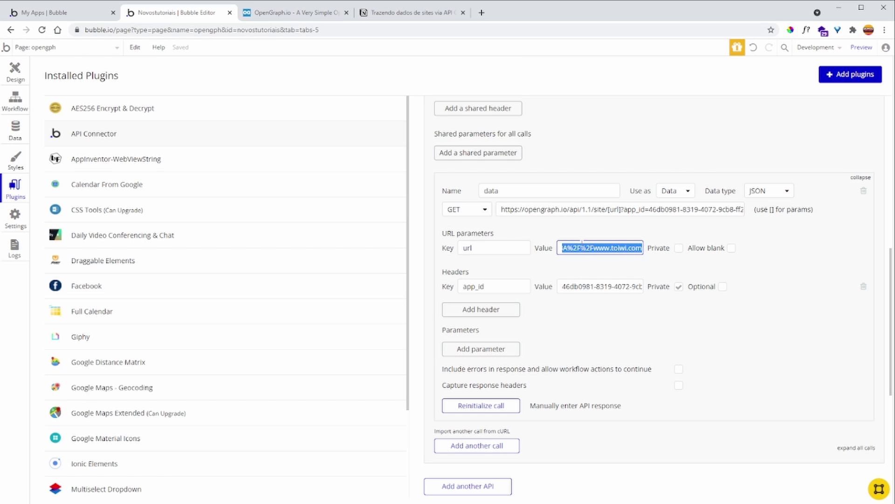
pyautogui.click(566, 233)
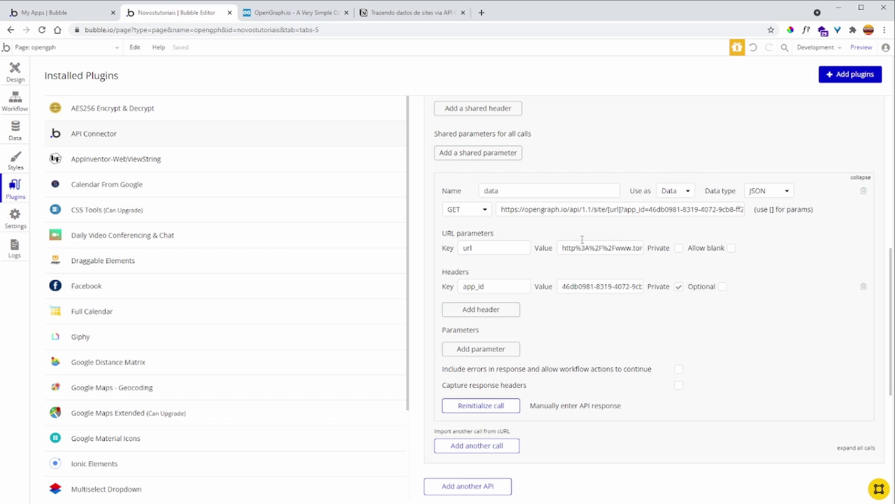
# - Paste the clipboard contents over the old key after app_id= in the call URL
pyautogui.click(626, 209)
pyautogui.doubleClick(626, 209)
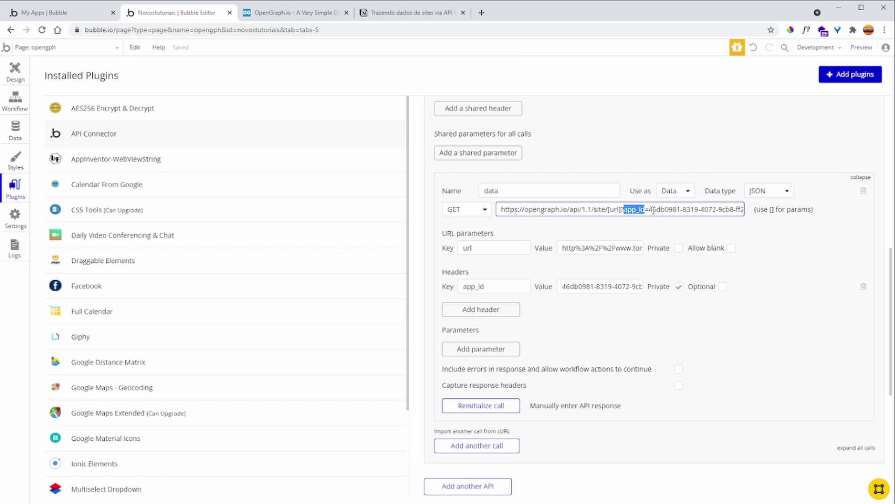
pyautogui.moveTo(648, 210); pyautogui.dragTo(771, 208)
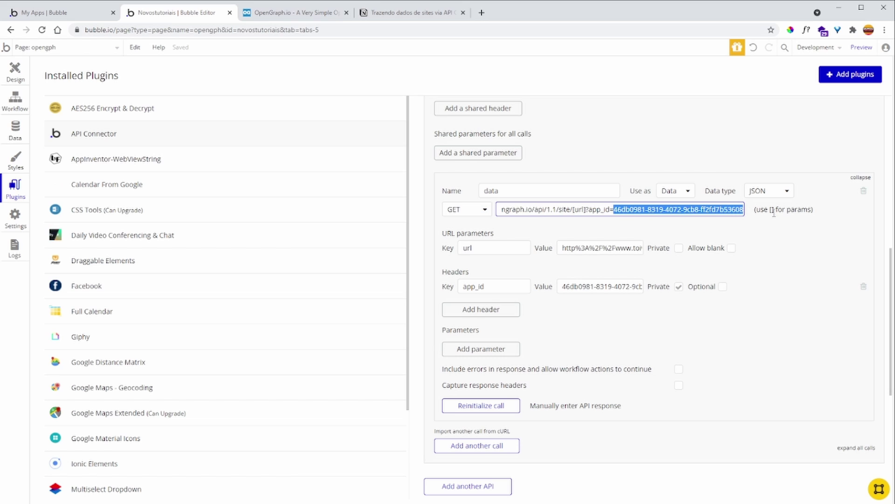
pyautogui.hotkey('ctrl', 'v')
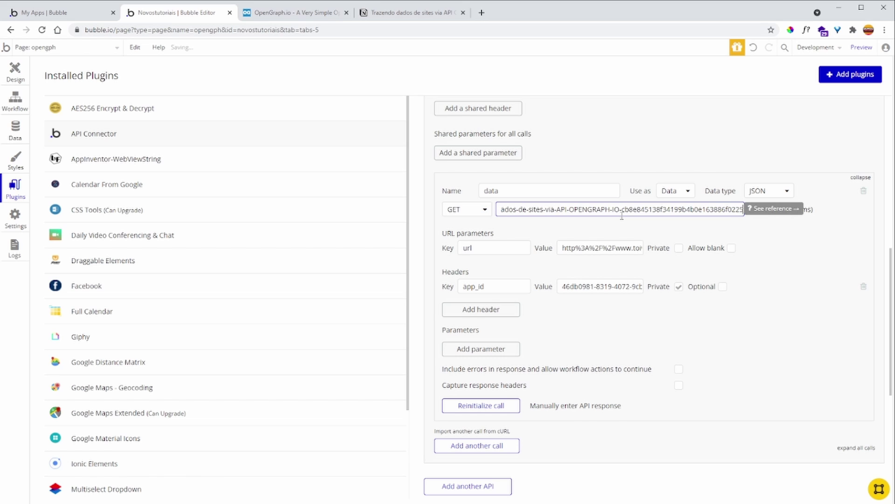
pyautogui.click(616, 225)
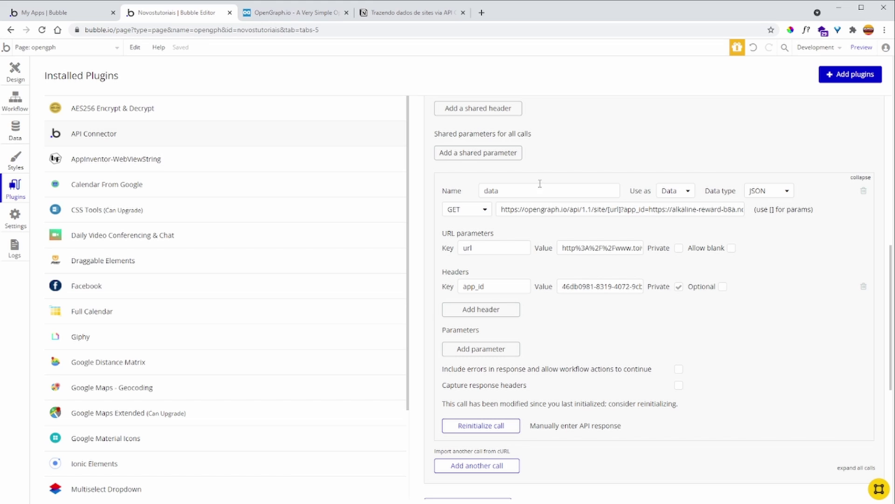
# - Copy the defaultKey API key from the OpenGraph.io dashboard
pyautogui.click(311, 13)
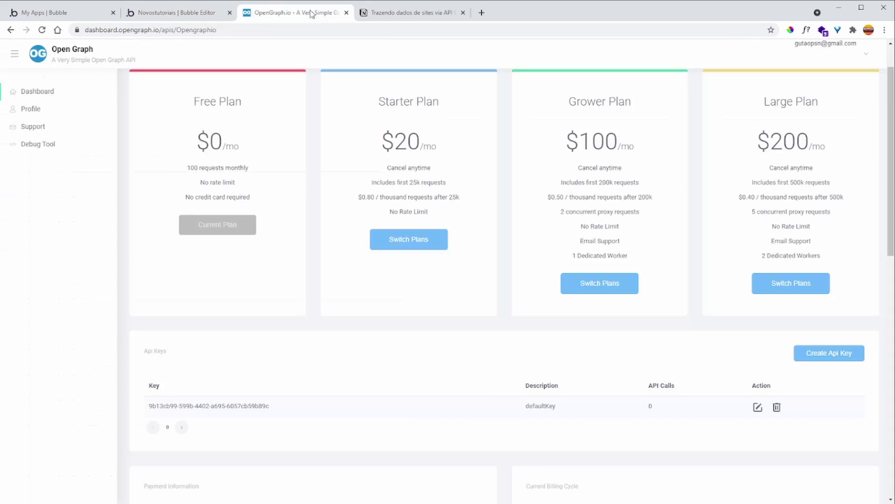
pyautogui.tripleClick(243, 405)
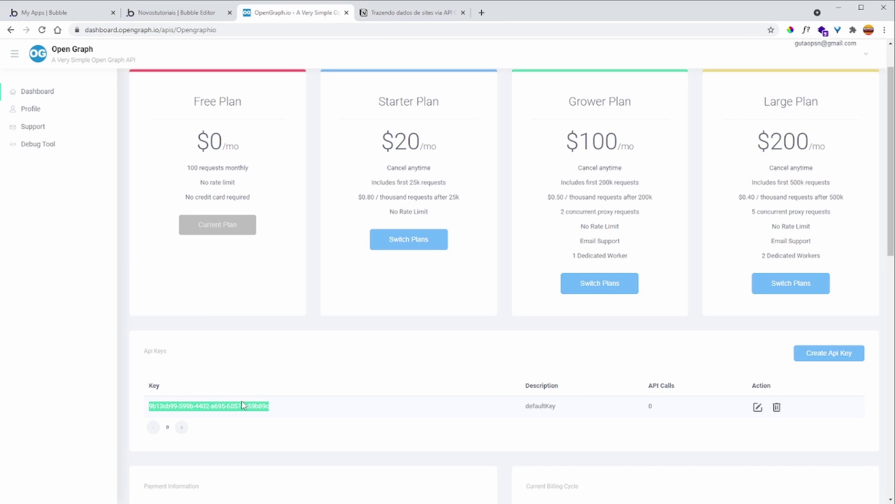
pyautogui.click(149, 12)
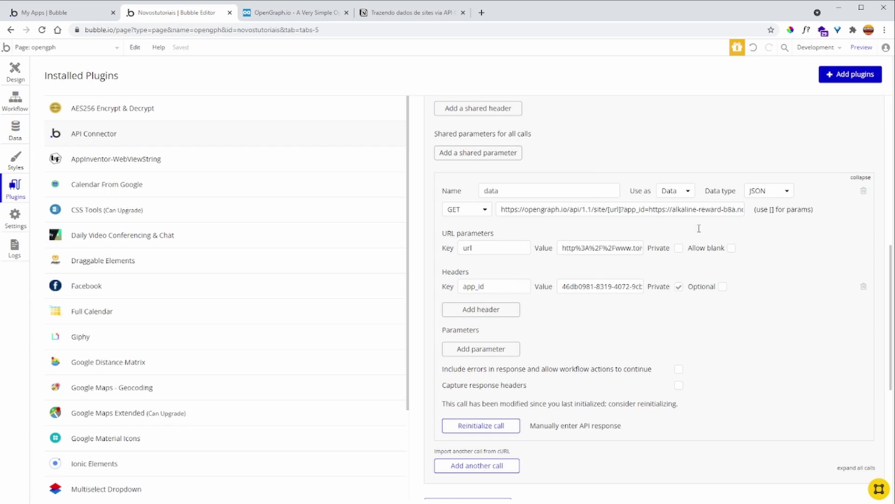
# - Replace the whole call URL with the opengraph.io site API URL
pyautogui.moveTo(649, 208); pyautogui.dragTo(793, 209)
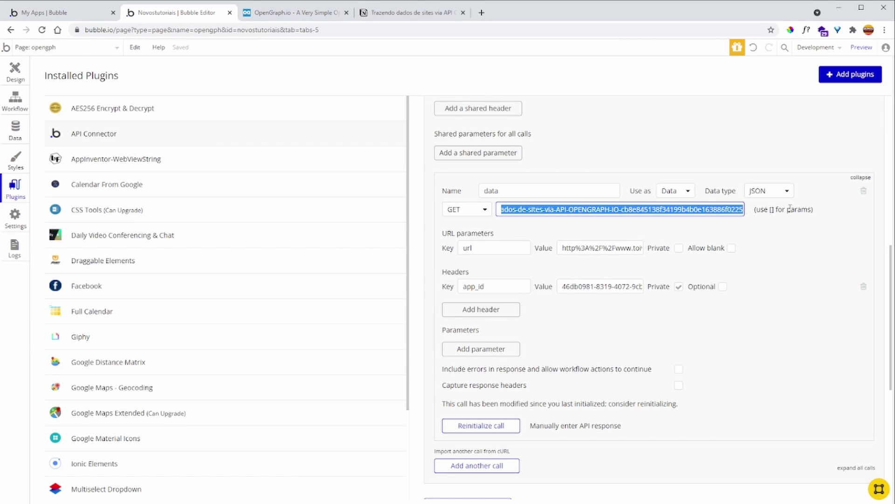
pyautogui.click(649, 226)
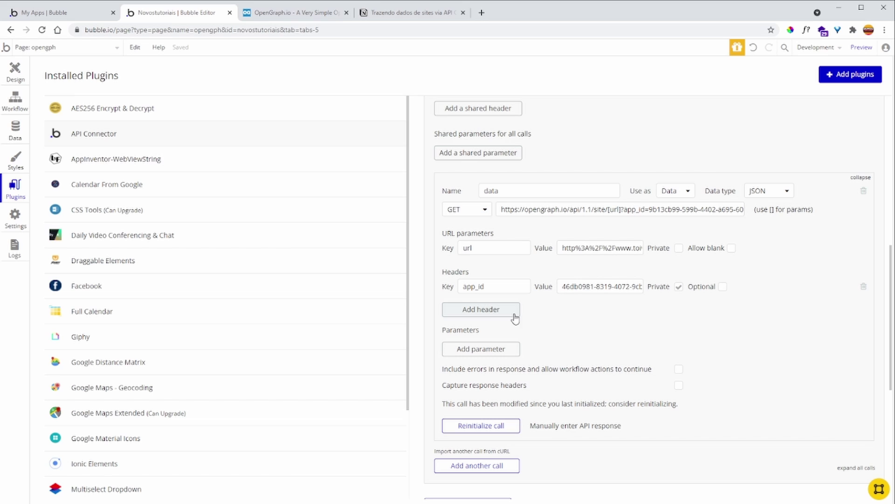
# - Put the new API key into the app_id header value, discarding an extra empty header row
pyautogui.click(498, 314)
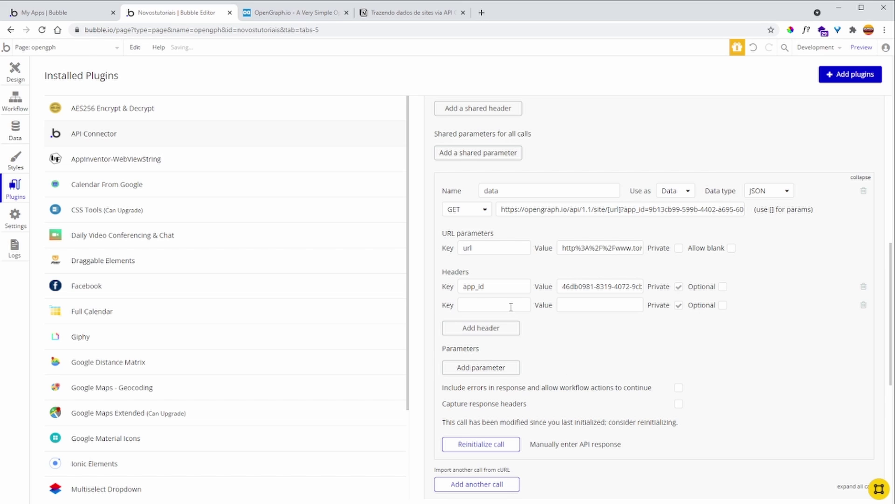
pyautogui.click(864, 305)
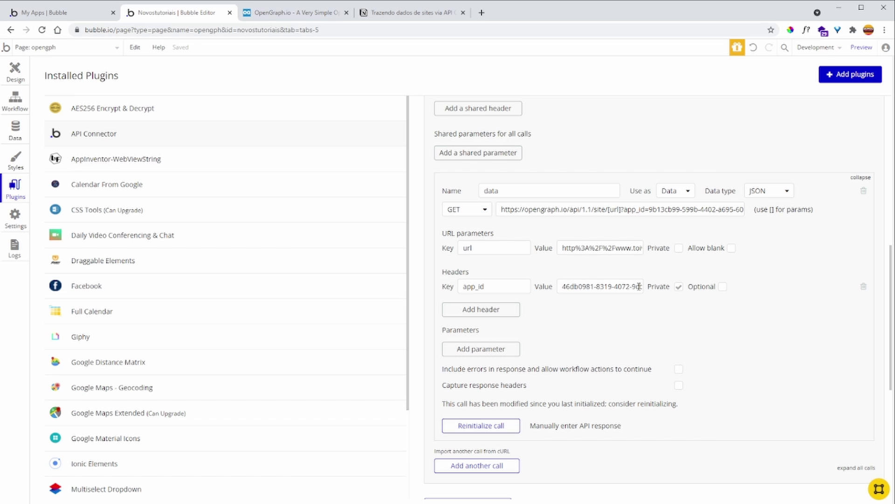
pyautogui.moveTo(561, 286); pyautogui.dragTo(680, 286)
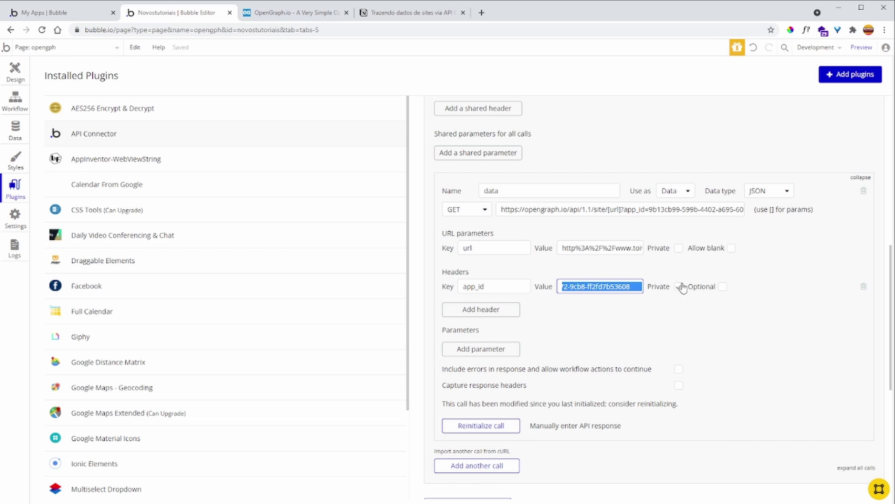
pyautogui.click(650, 293)
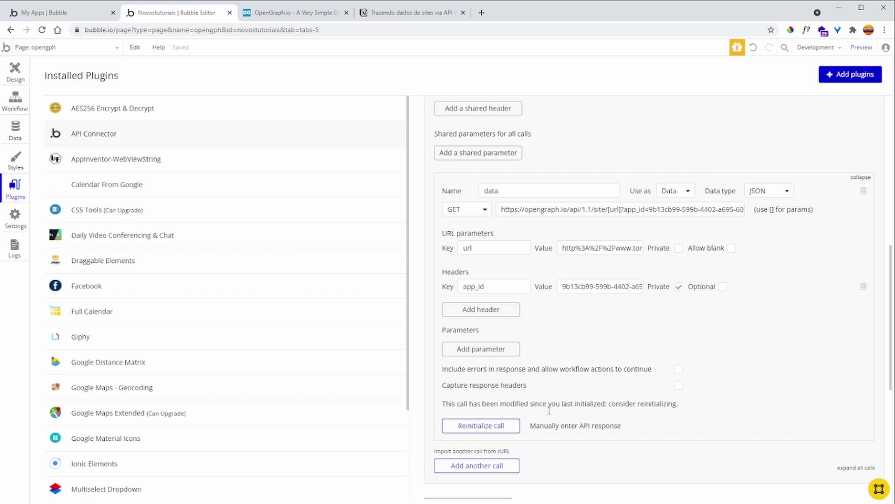
# - Reinitialize the data call and save returned fields like hybridGraph title and requestInfo responseCode
pyautogui.click(480, 425)
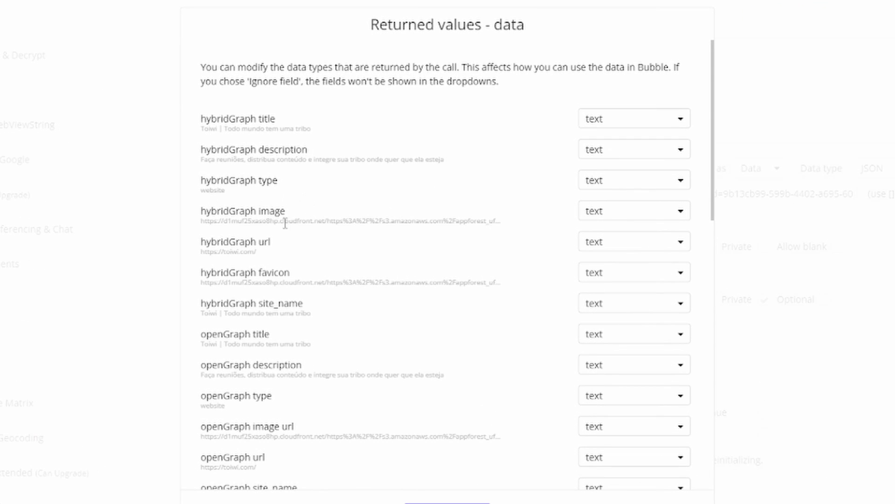
pyautogui.scroll(-4, 407, 270)
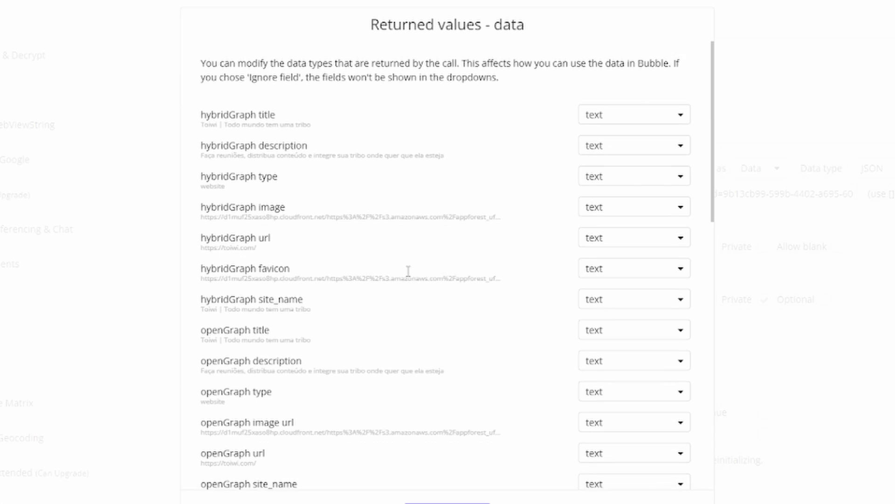
pyautogui.scroll(-10, 319, 238)
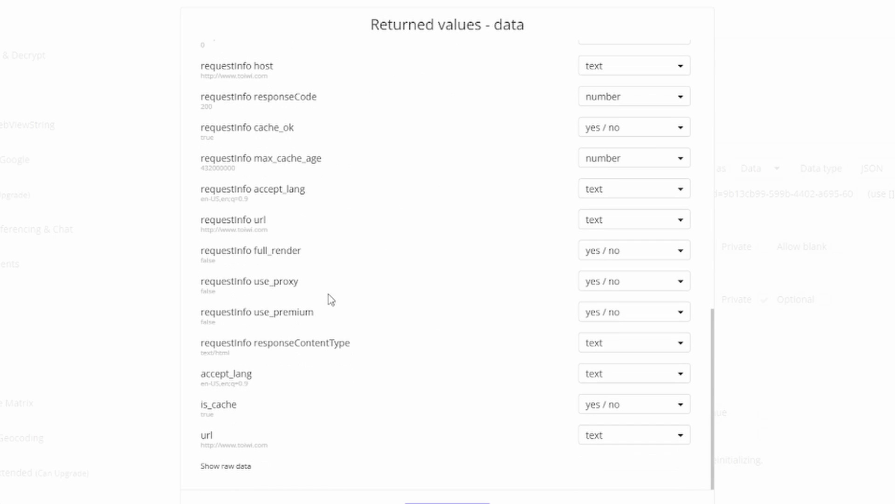
pyautogui.click(449, 502)
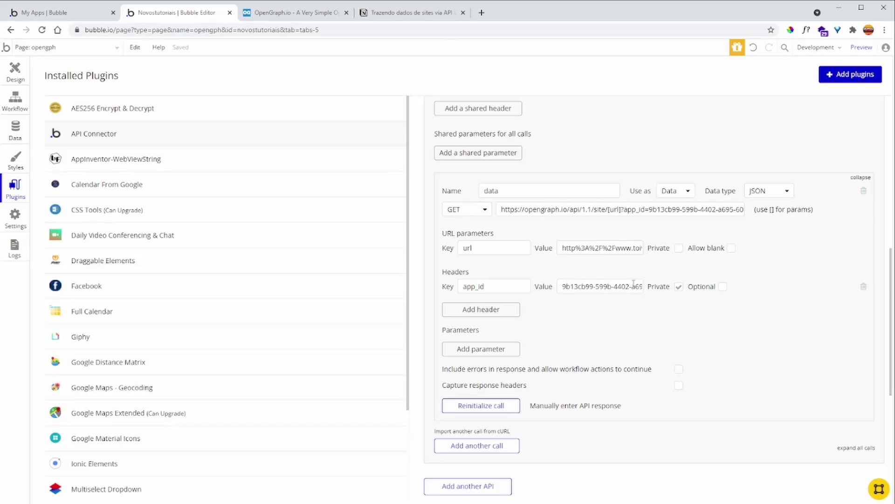
# - Read the Notion tutorial through to its closing links, then view the OpenGraph.io defaultKey
pyautogui.click(407, 13)
pyautogui.scroll(-4, 454, 312)
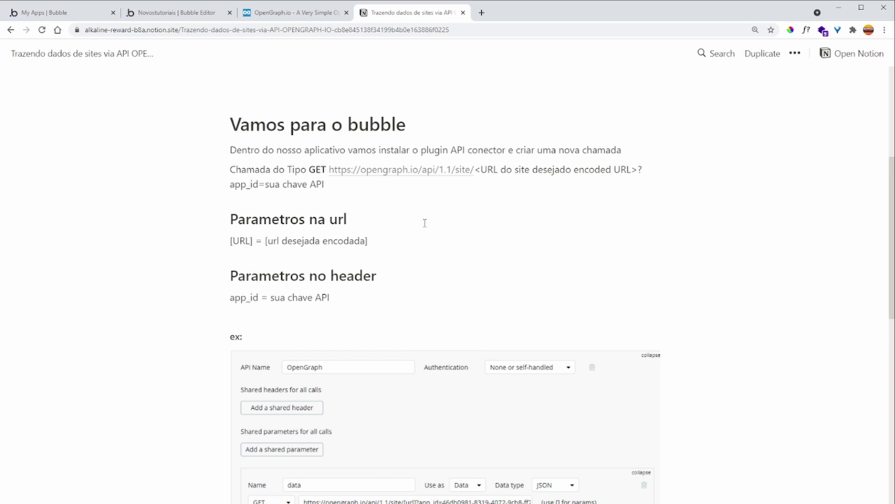
pyautogui.scroll(-2, 345, 194)
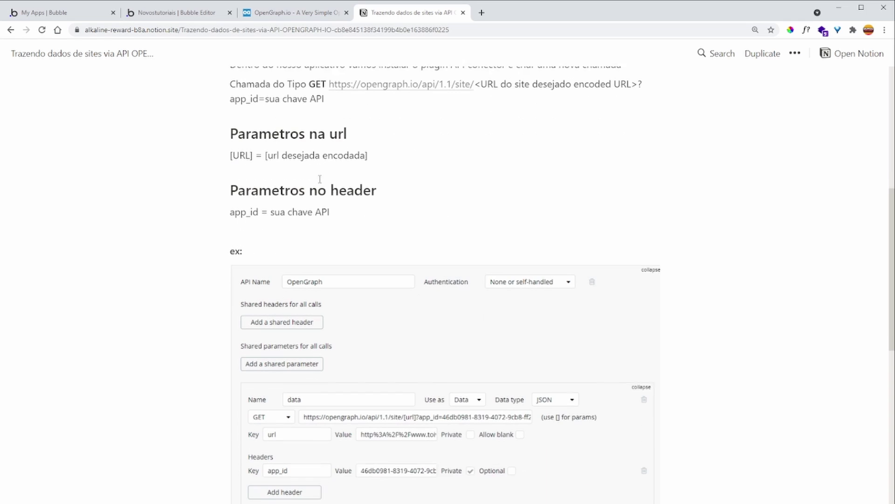
pyautogui.scroll(-4, 307, 221)
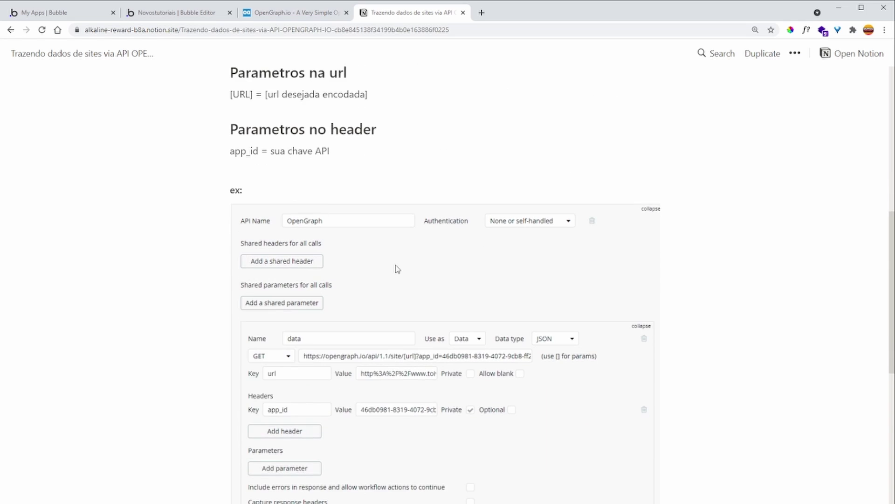
pyautogui.scroll(-3, 450, 298)
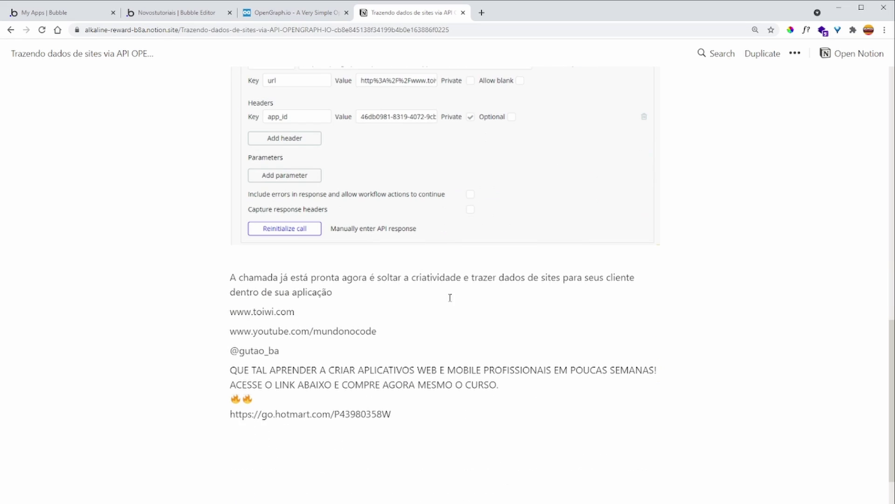
pyautogui.scroll(15, 422, 266)
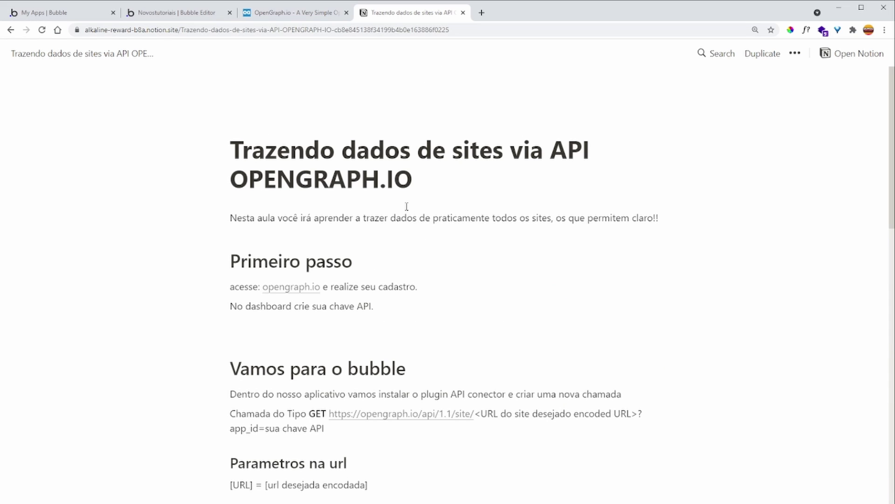
pyautogui.click(266, 12)
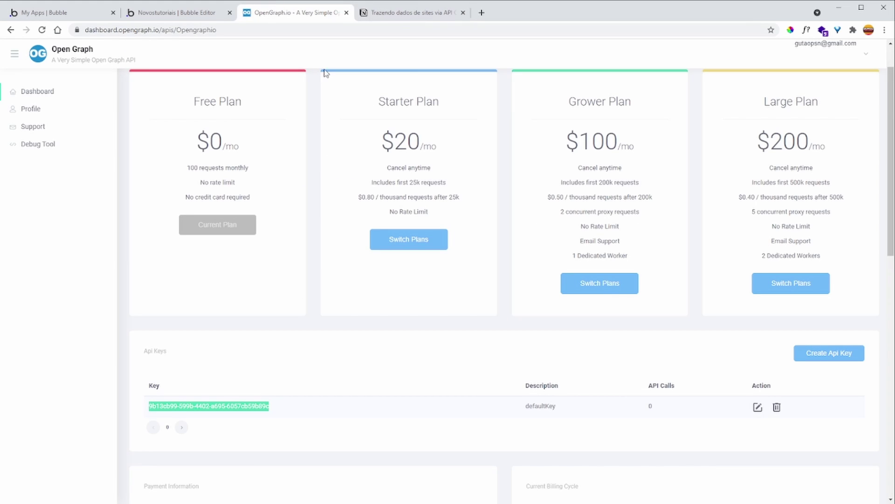
# - Cross-check the OpenGraph.io API key against the Notion notes and return to the API Connector
pyautogui.click(404, 14)
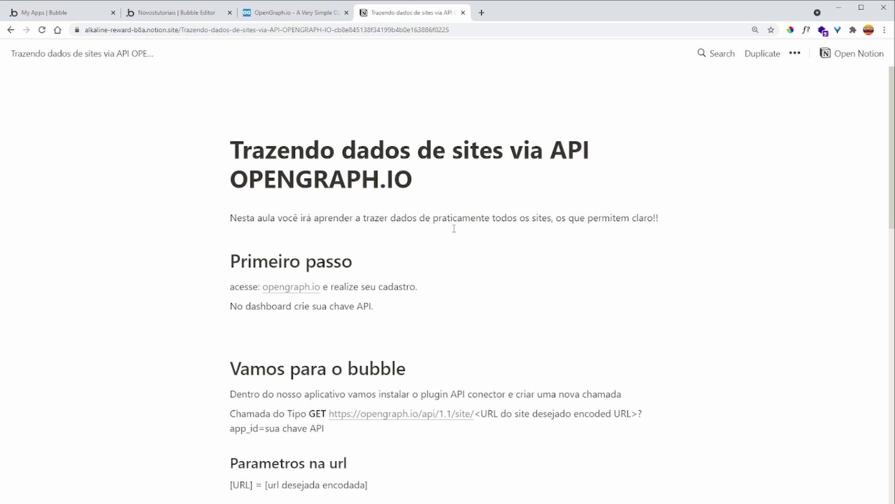
pyautogui.click(302, 14)
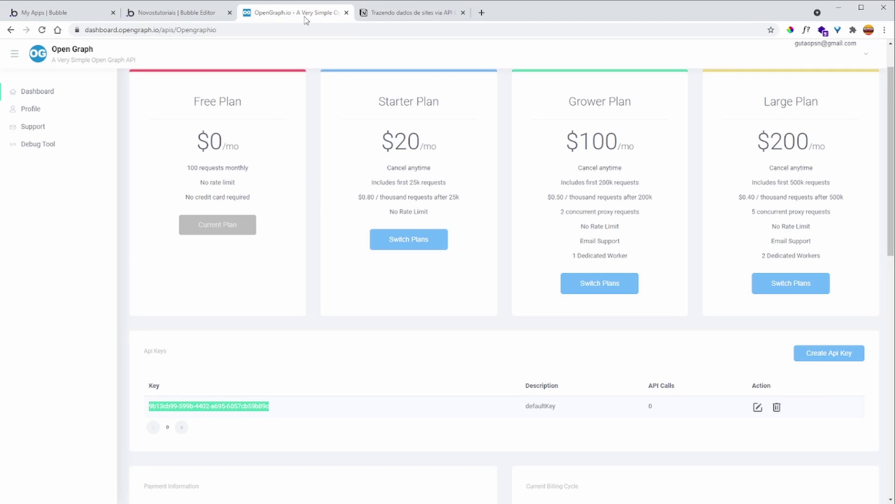
pyautogui.click(196, 16)
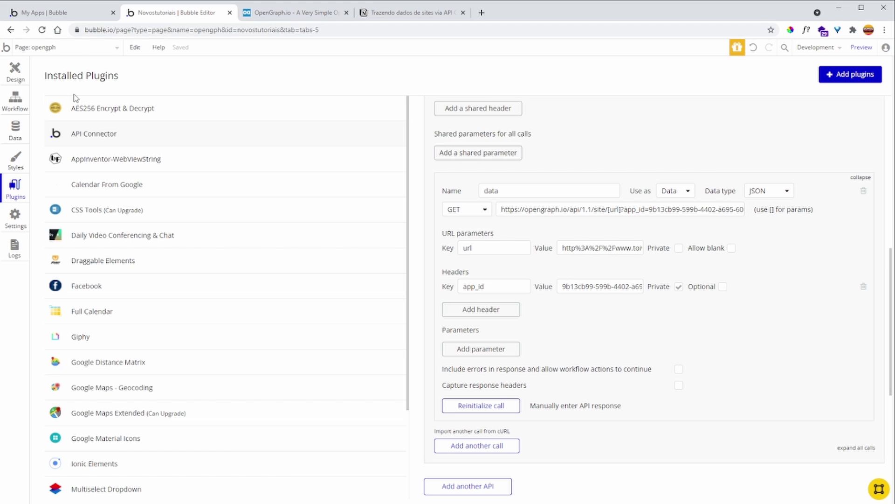
# - Inspect the mensagens repeating group, then view the Mensagens data type's fields in the Data tab
pyautogui.click(15, 73)
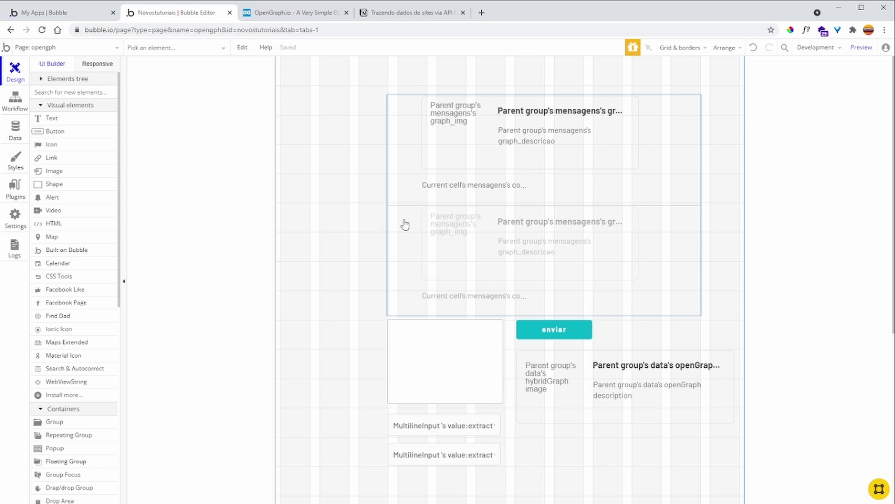
pyautogui.doubleClick(483, 242)
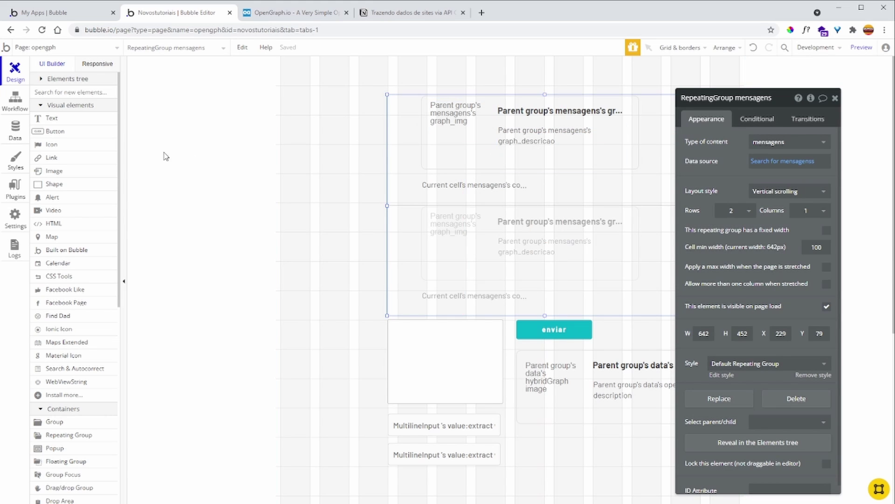
pyautogui.click(16, 131)
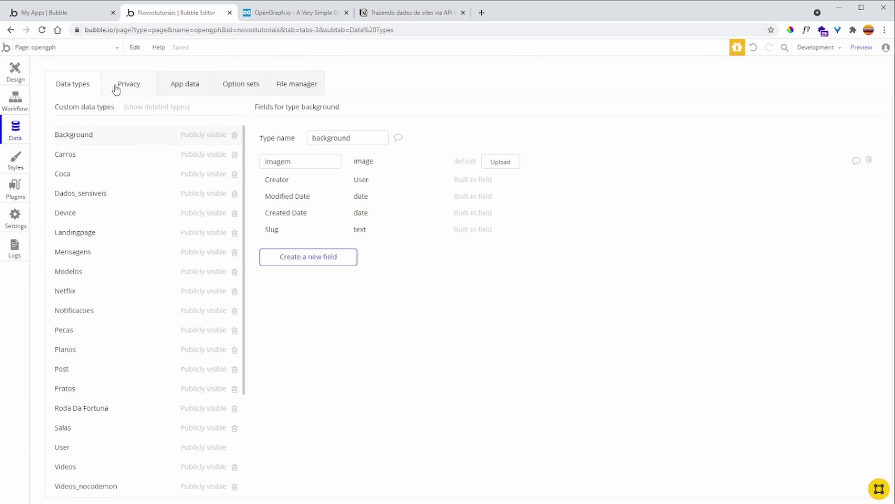
pyautogui.click(99, 255)
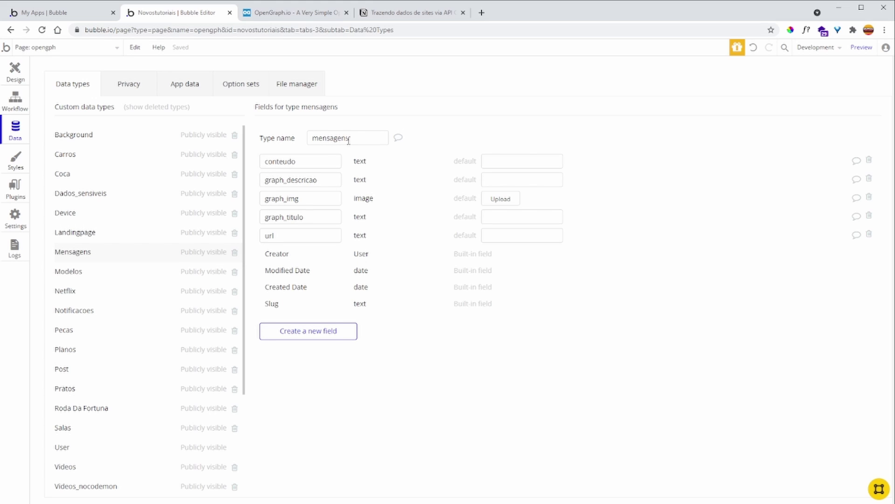